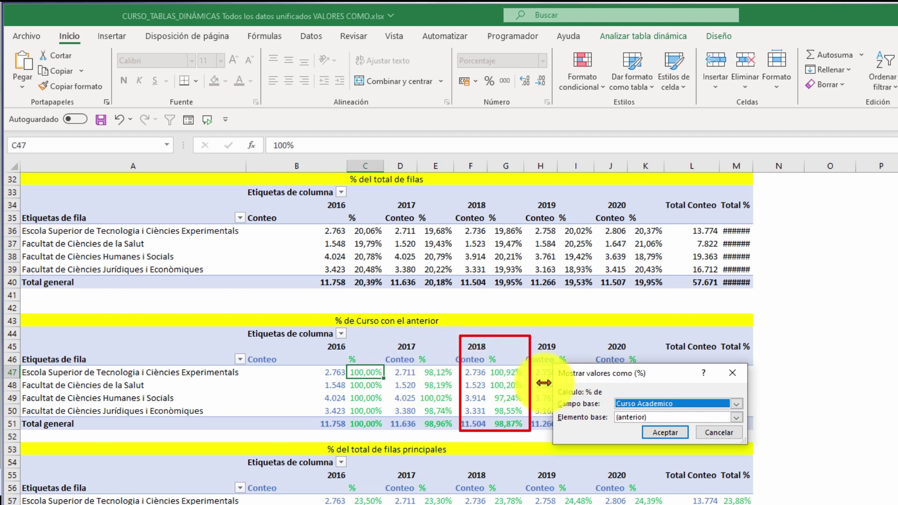
Confirm the % de calculation with Curso Academico as base field and (anterior) as base item.
left_click_drag(577, 377, 693, 376)
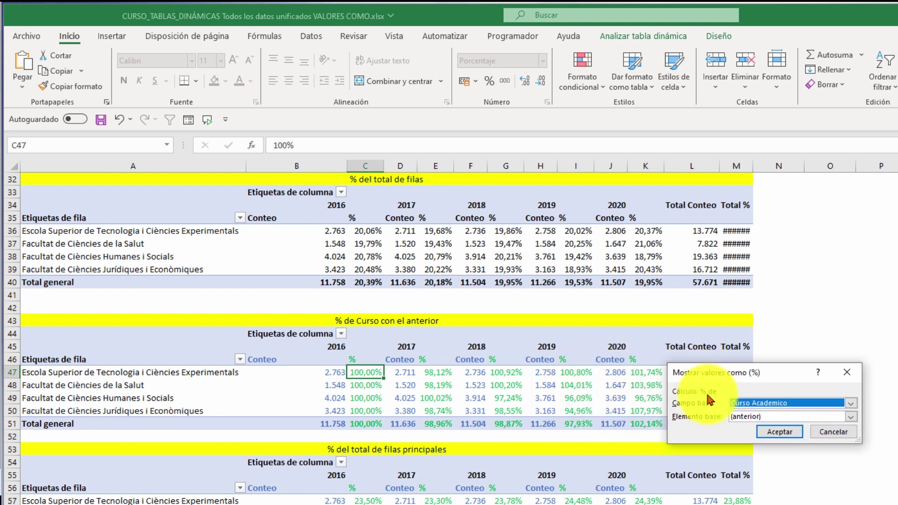
left_click(780, 433)
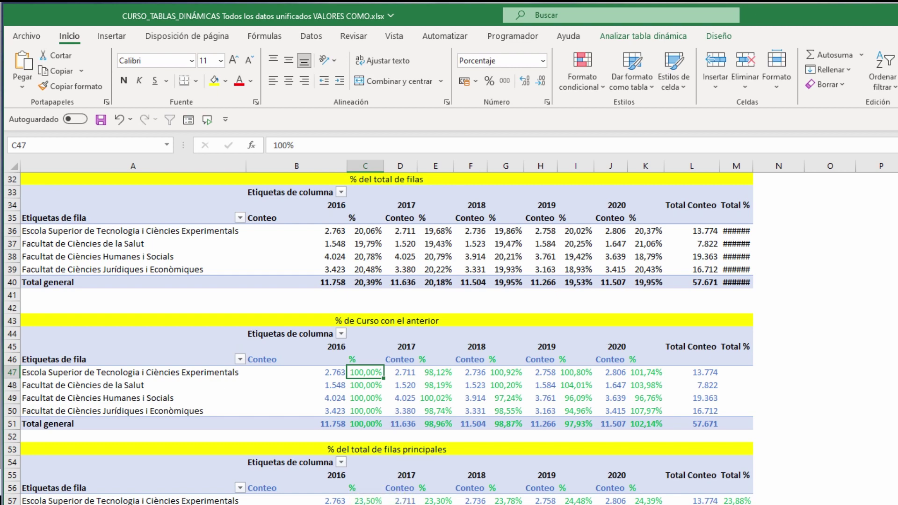
Show the % values of the pivot table starting at row 53 as % del total de filas principales.
scroll(321, 377, "down", 3)
right_click(369, 373)
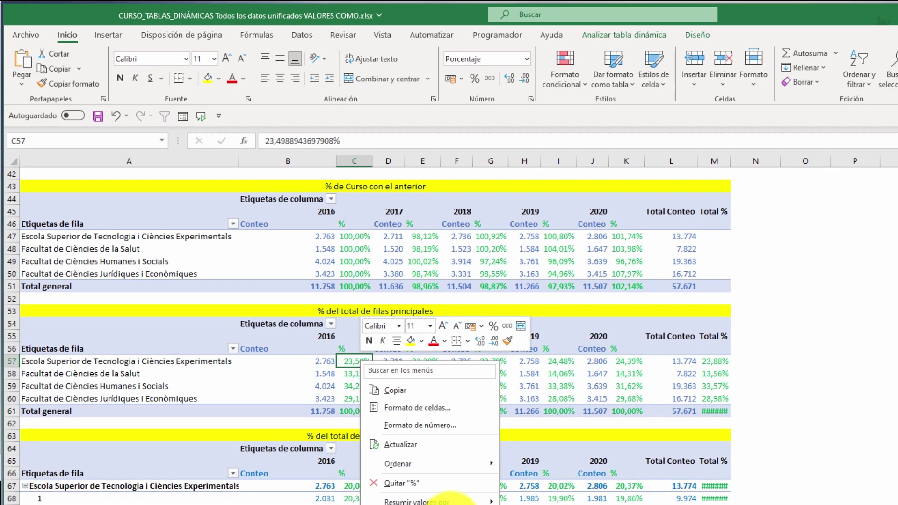
mouse_move(451, 504)
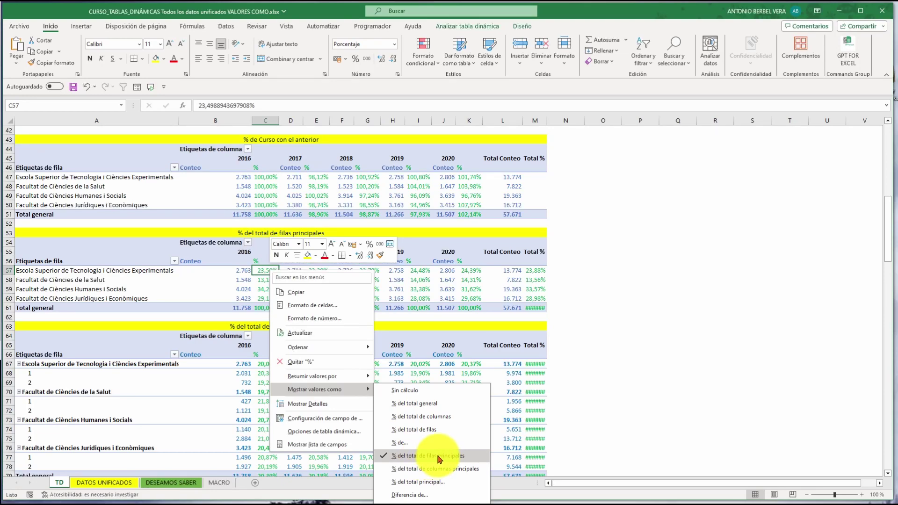
left_click(439, 456)
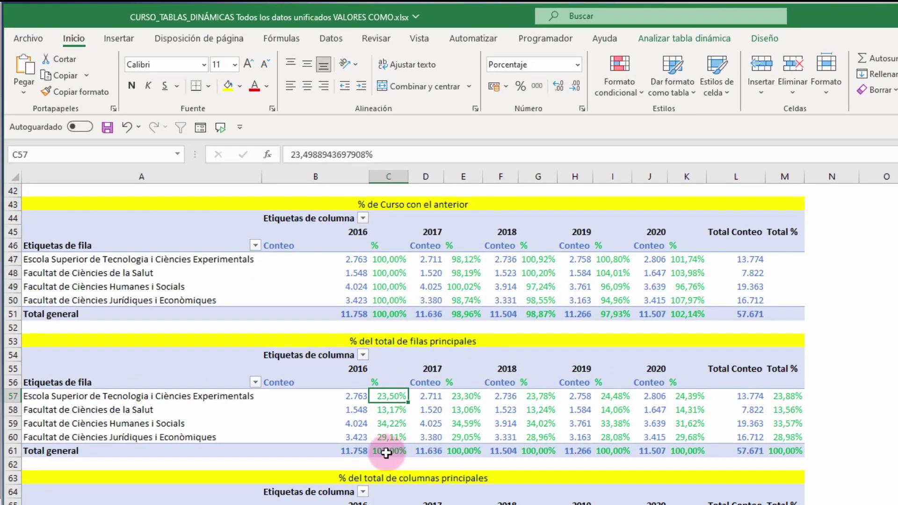
Examine the 2016 grand total percentage and the 2016 and 2017 faculty percentages in the parent row total table.
left_click(387, 451)
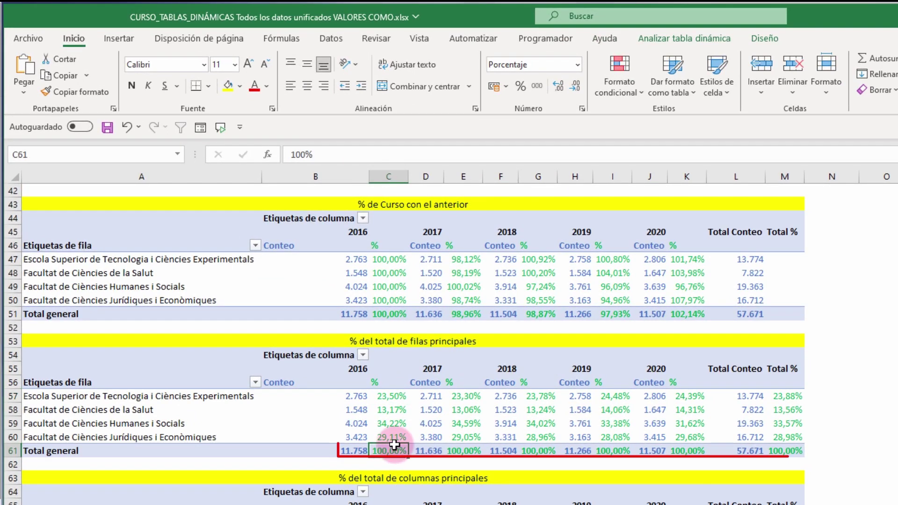
left_click_drag(388, 396, 385, 434)
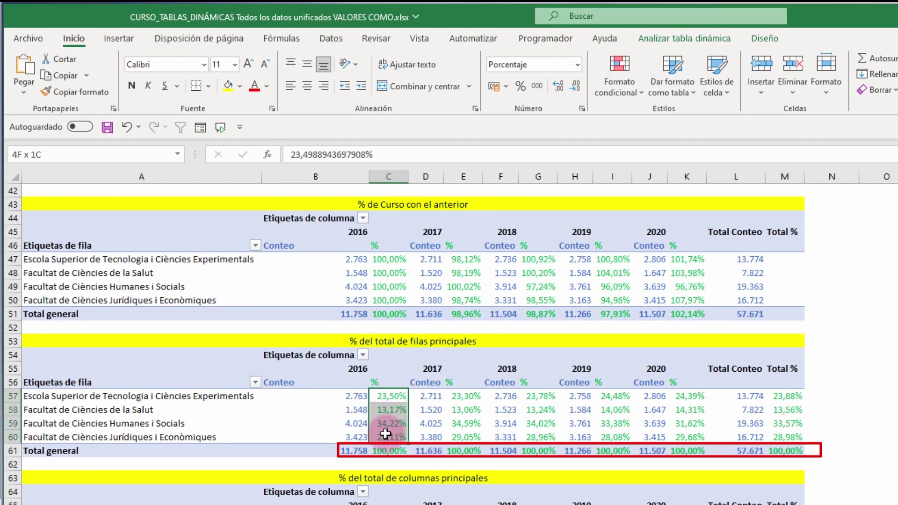
left_click_drag(463, 397, 474, 436)
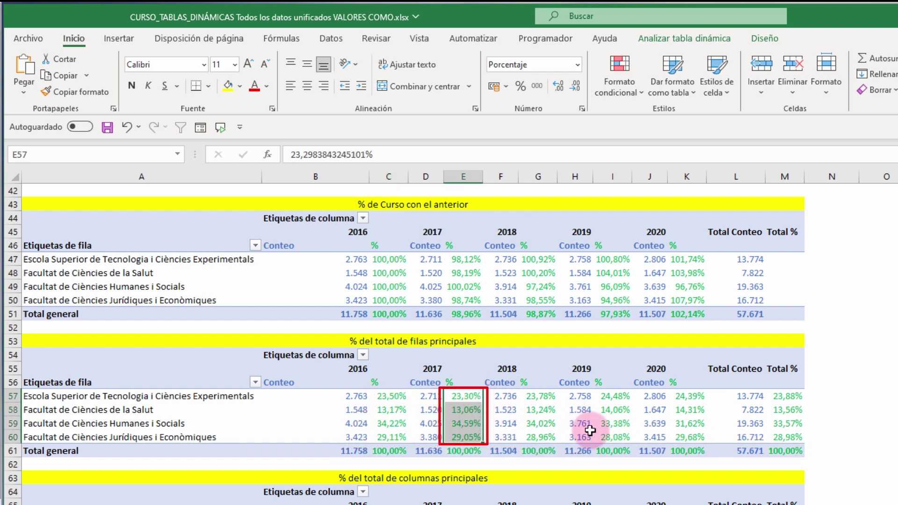
left_click(463, 504)
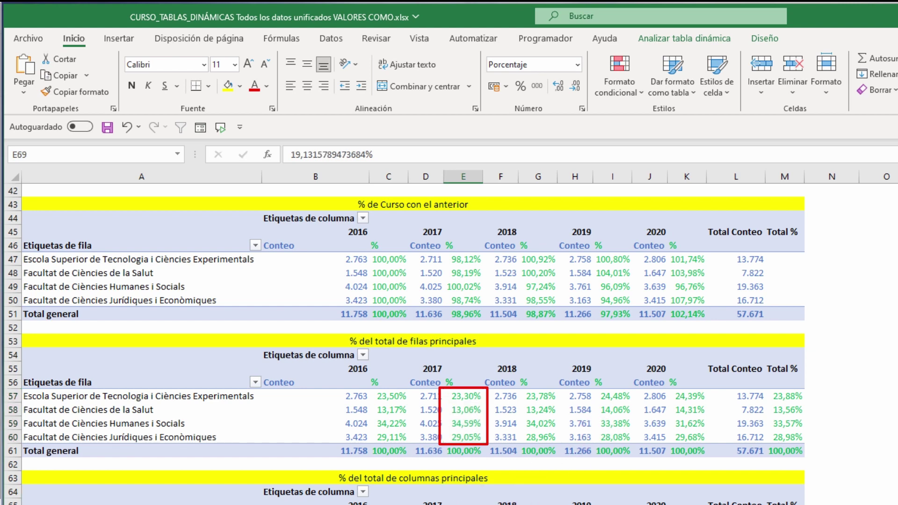
Show the % values of the pivot table starting at row 63 as % del total de columnas principales.
scroll(567, 356, "down", 3)
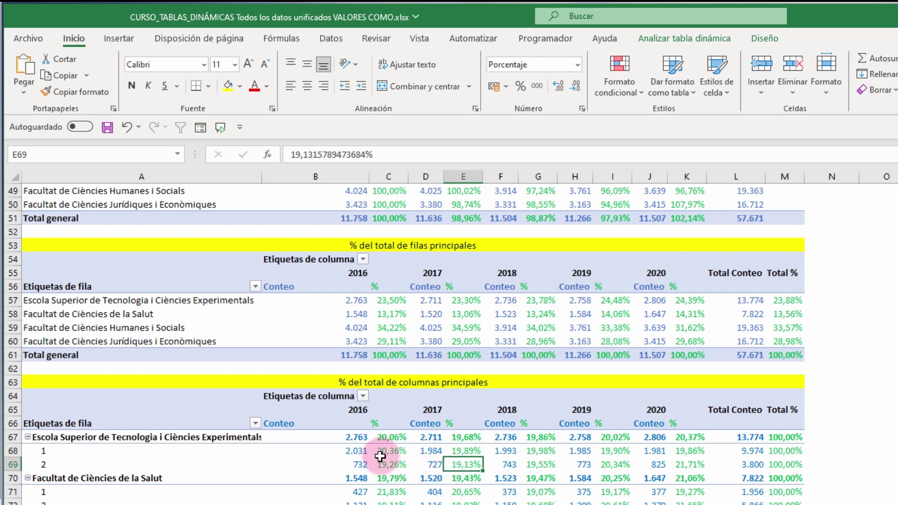
right_click(394, 451)
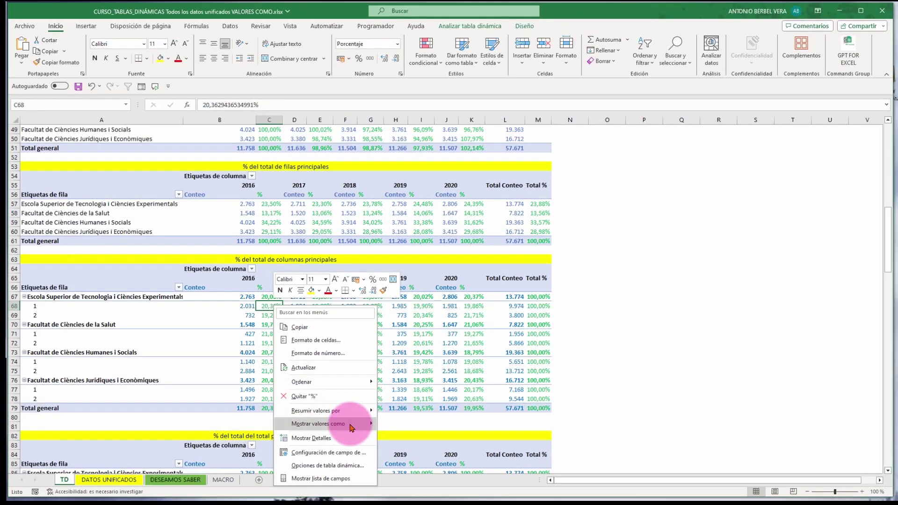
mouse_move(351, 426)
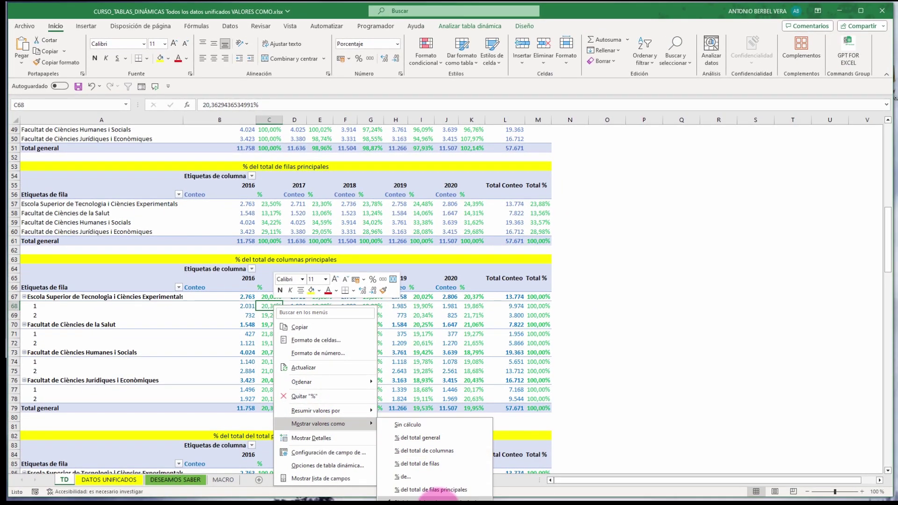
left_click(448, 489)
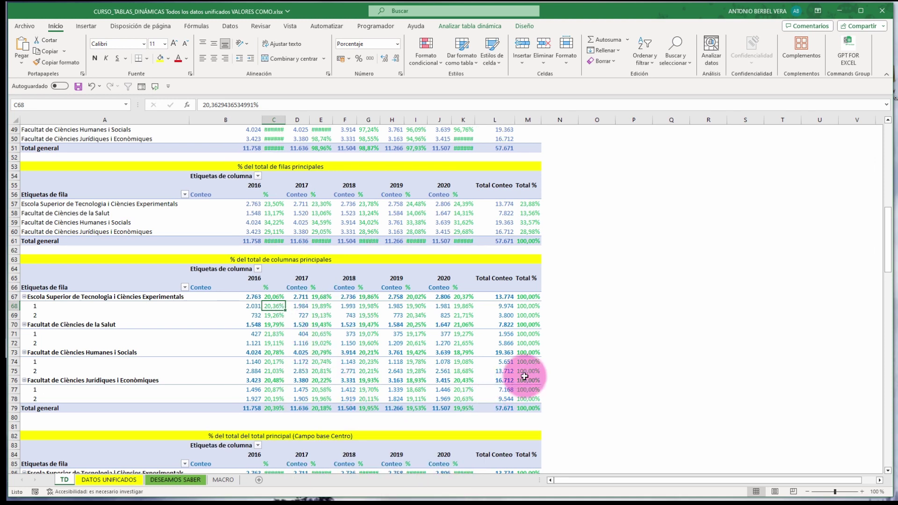
Examine the Total % column and the yearly percentages of Escola Superior de Tecnologia in the parent column total table.
left_click(527, 298)
left_click_drag(527, 300, 527, 408)
left_click(271, 297)
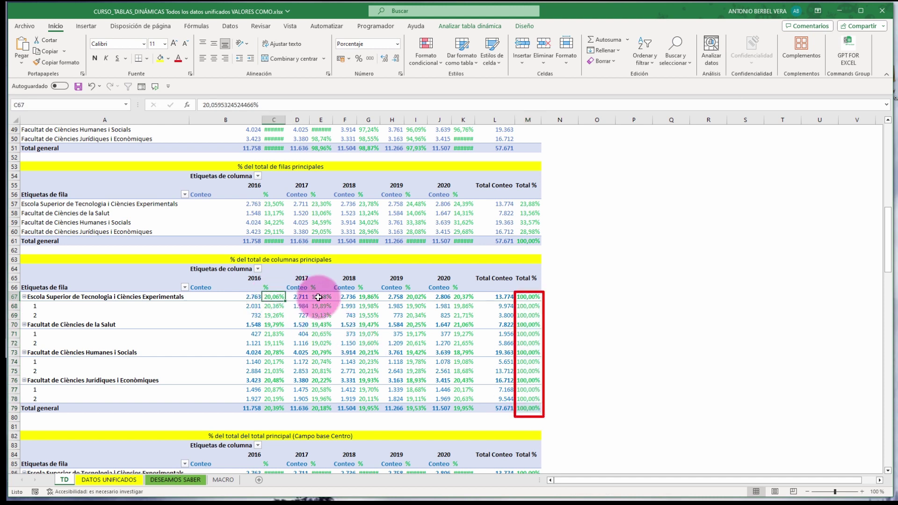
left_click(321, 297)
left_click(368, 297)
left_click(416, 298)
left_click(464, 298)
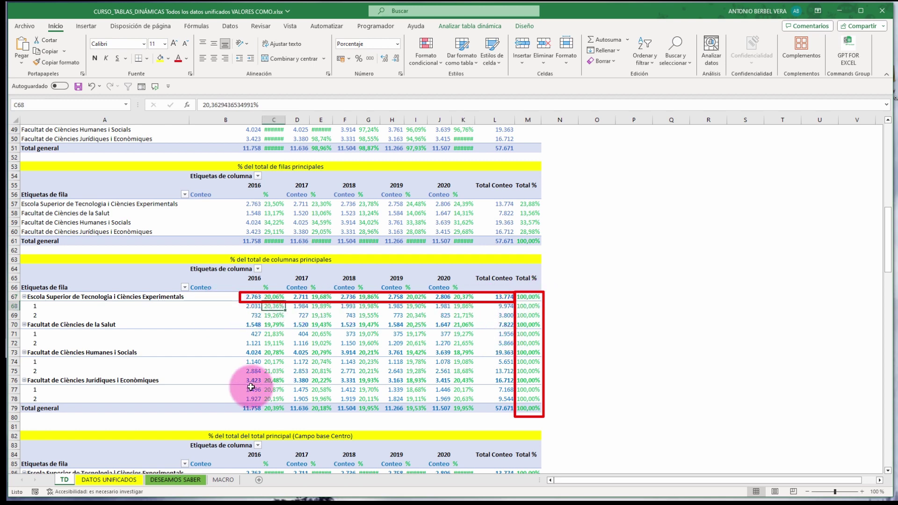
key("Escape")
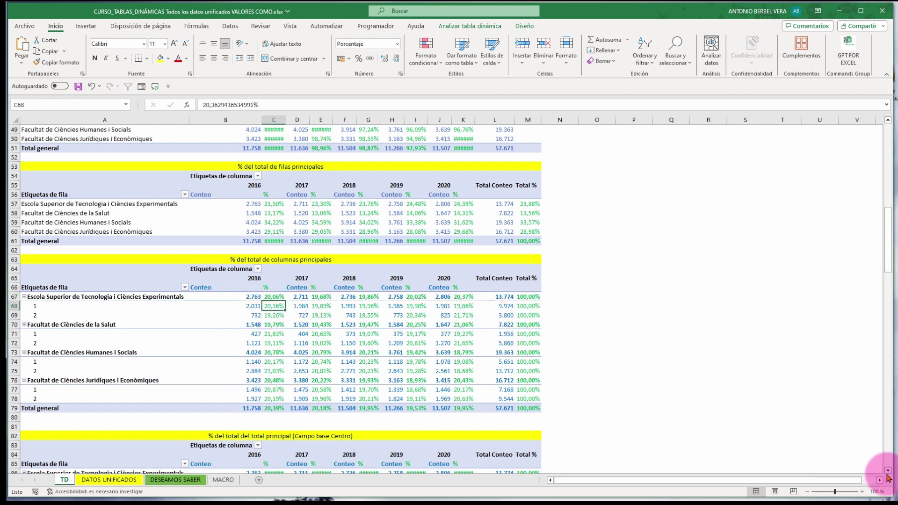
Autofit the widths of columns C to N so the percentages in the Campo base Centro table are readable.
scroll(888, 477, "down", 5)
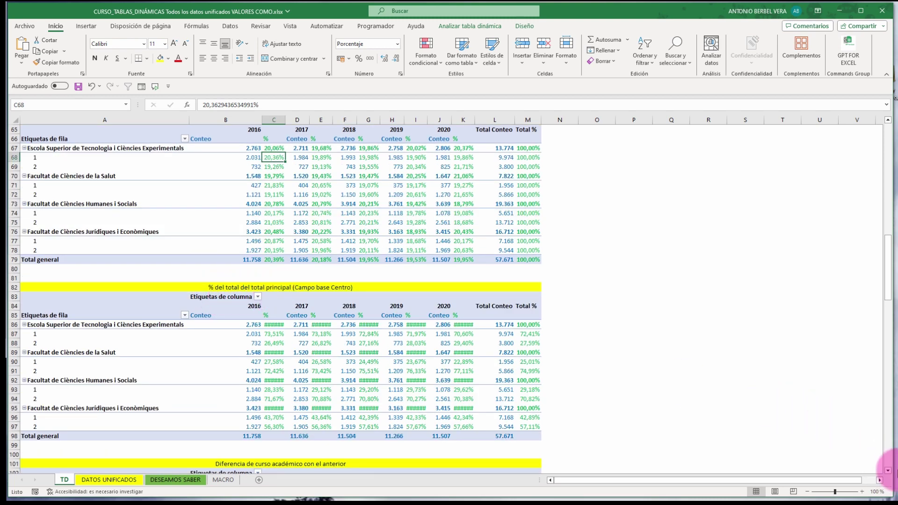
scroll(888, 474, "down", 2)
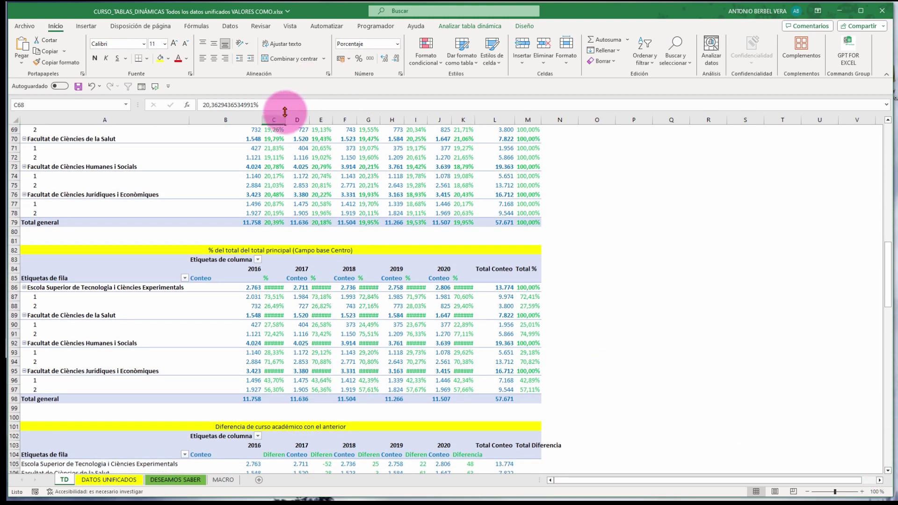
left_click_drag(277, 119, 560, 119)
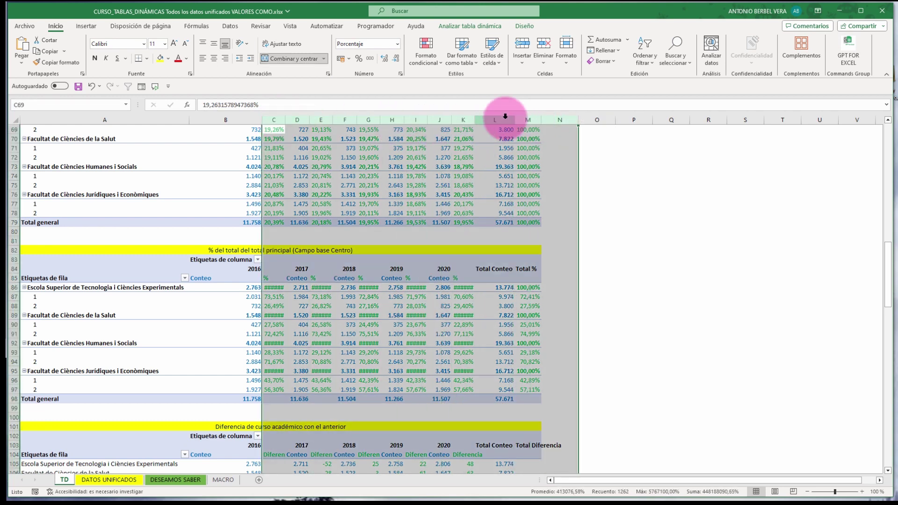
double_click(515, 119)
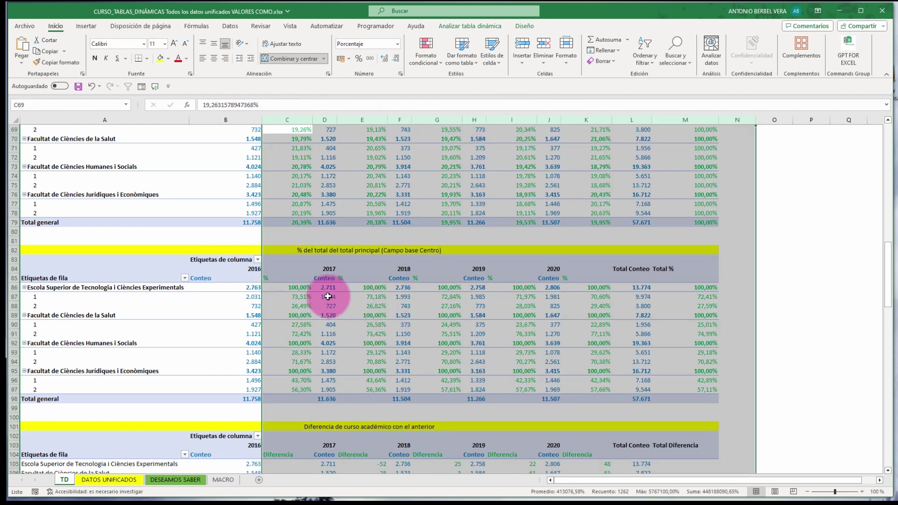
Show the % values of the pivot table starting at row 82 as % del total principal with Centro as base field.
left_click(302, 288)
right_click(302, 288)
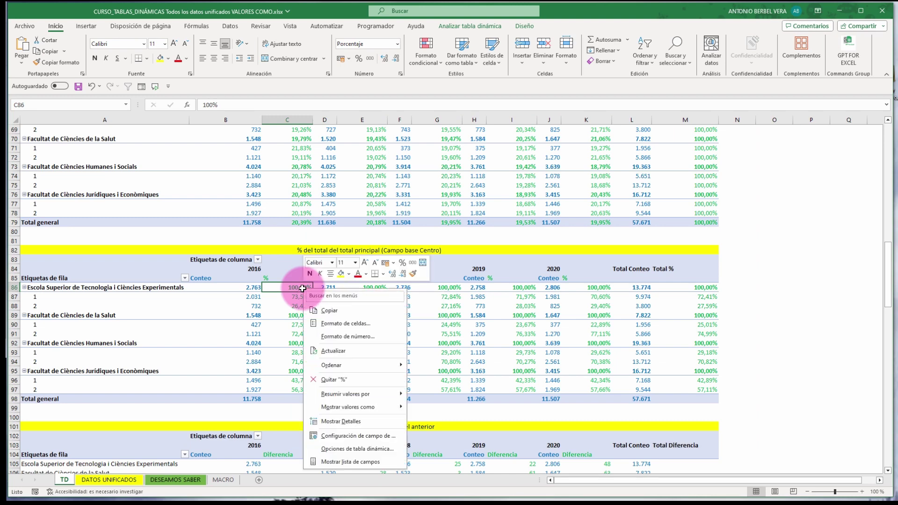
mouse_move(363, 408)
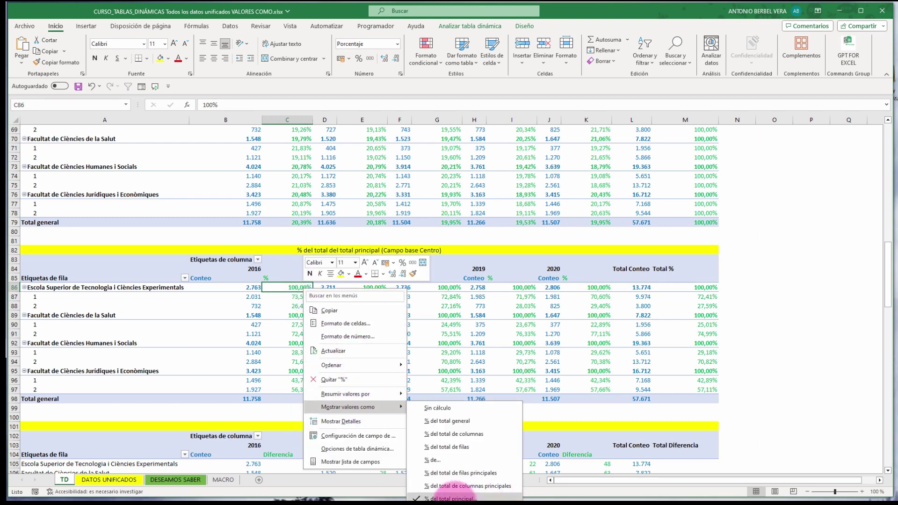
left_click(449, 498)
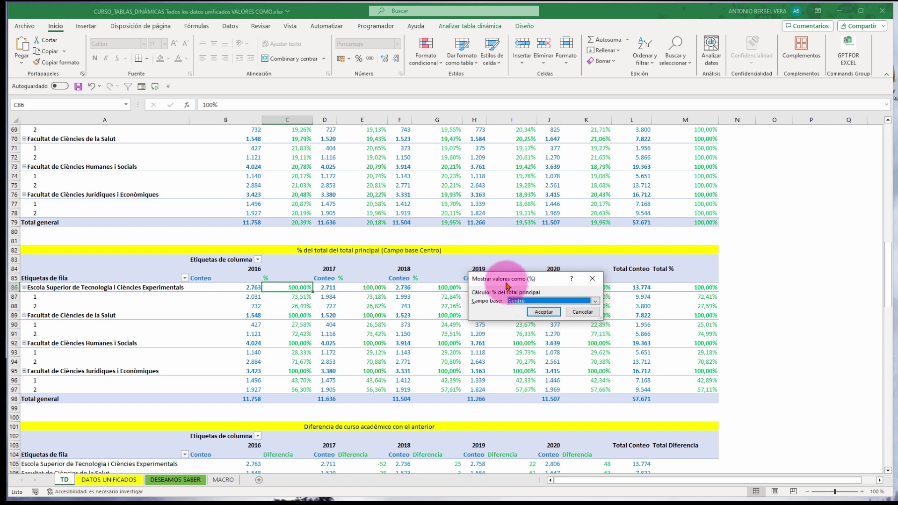
left_click_drag(498, 281, 616, 296)
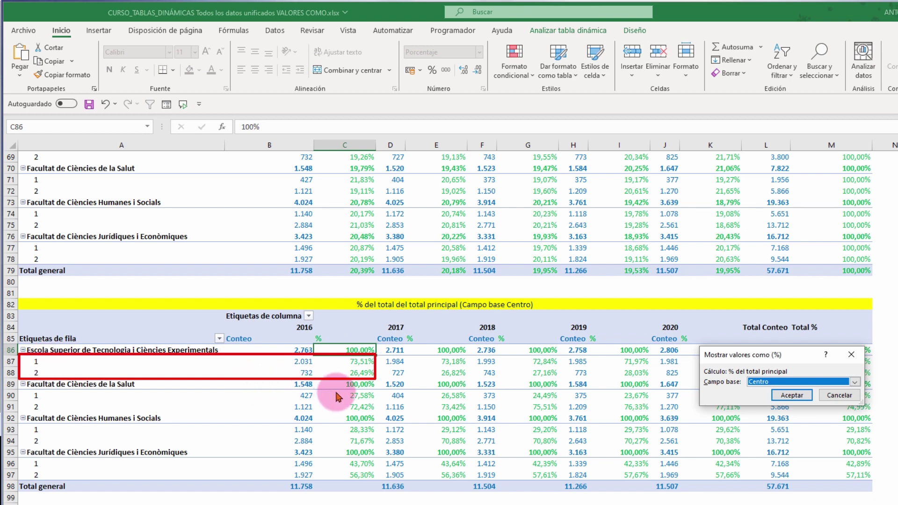
left_click(792, 395)
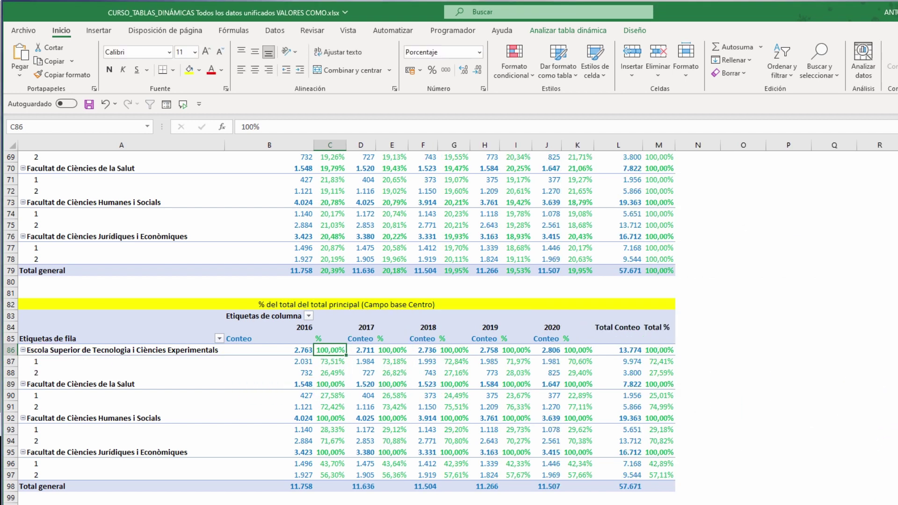
scroll(339, 327, "down", 4)
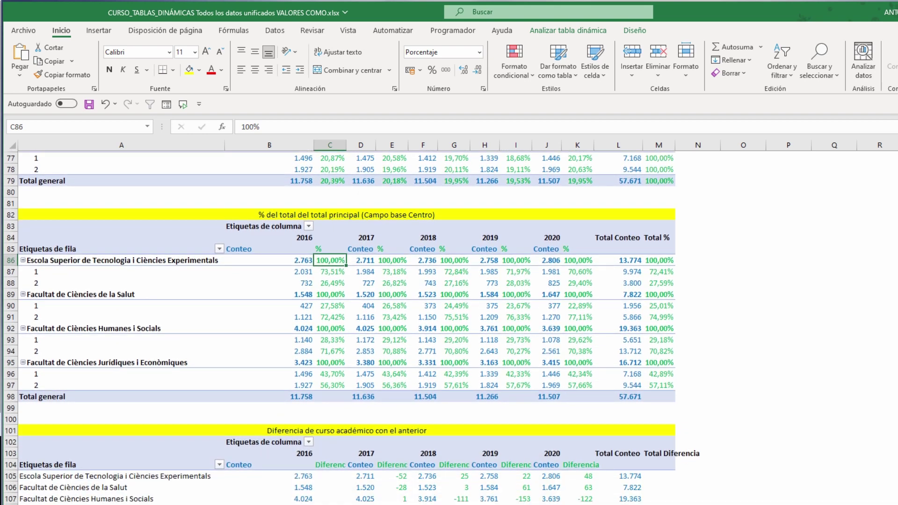
scroll(556, 446, "down", 3)
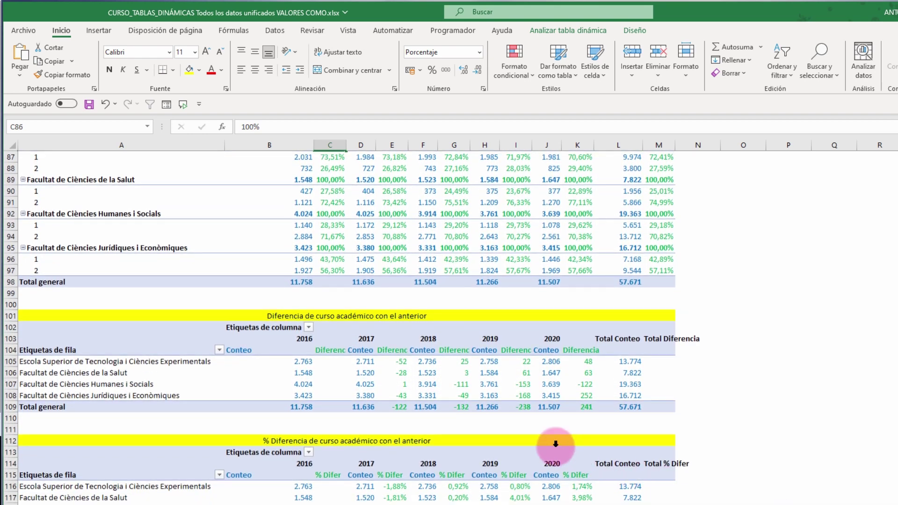
right_click(359, 363)
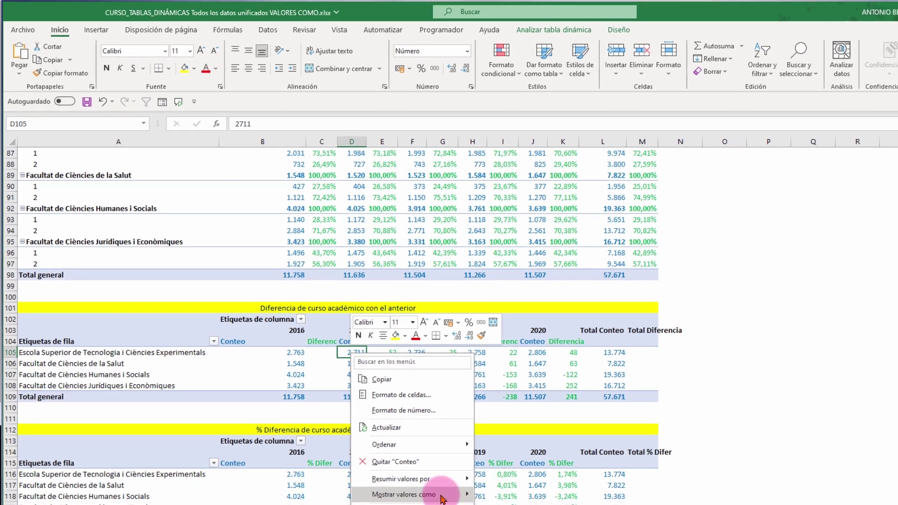
mouse_move(449, 504)
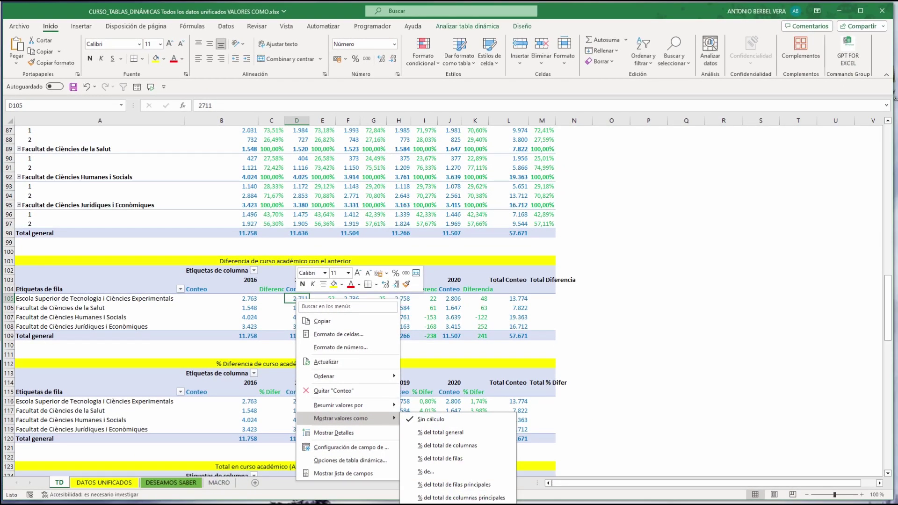
left_click(291, 312)
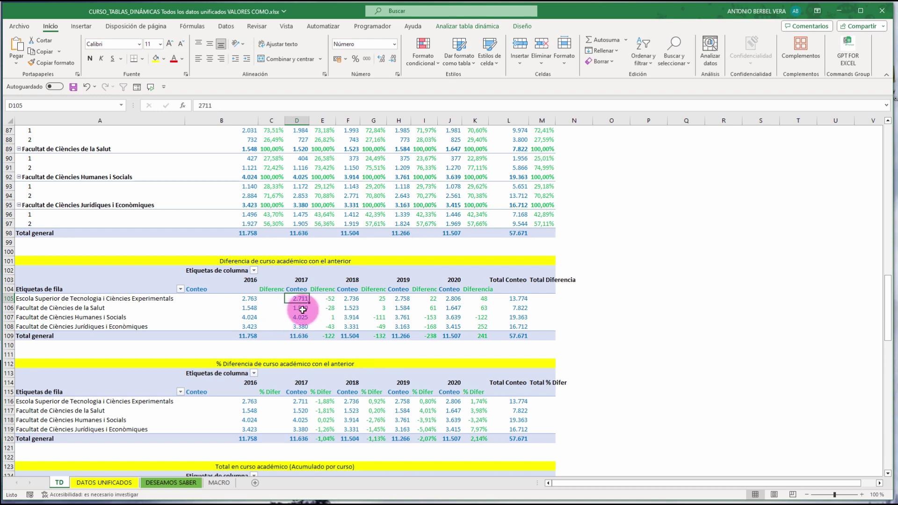
Show the Diferencia values of the pivot table starting at row 101 as Diferencia de, with base field Curso Academico and base item (anterior).
left_click(328, 298)
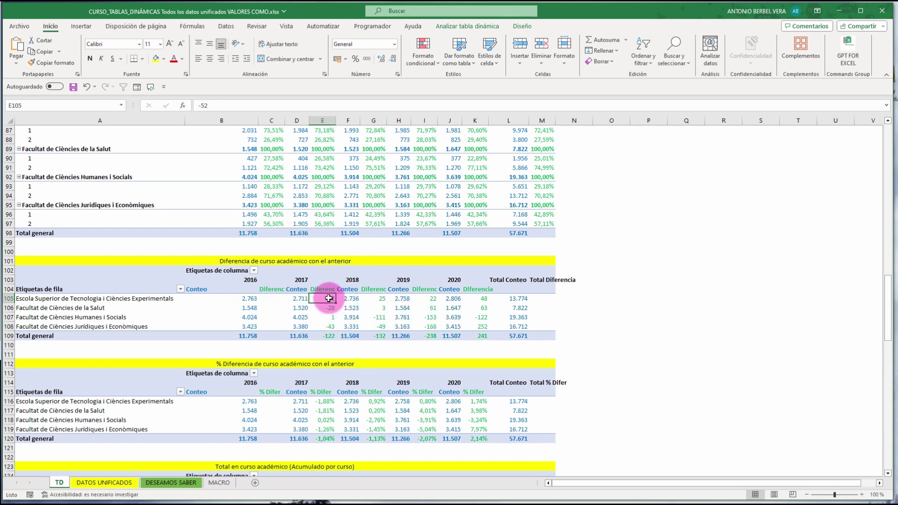
right_click(330, 299)
mouse_move(413, 424)
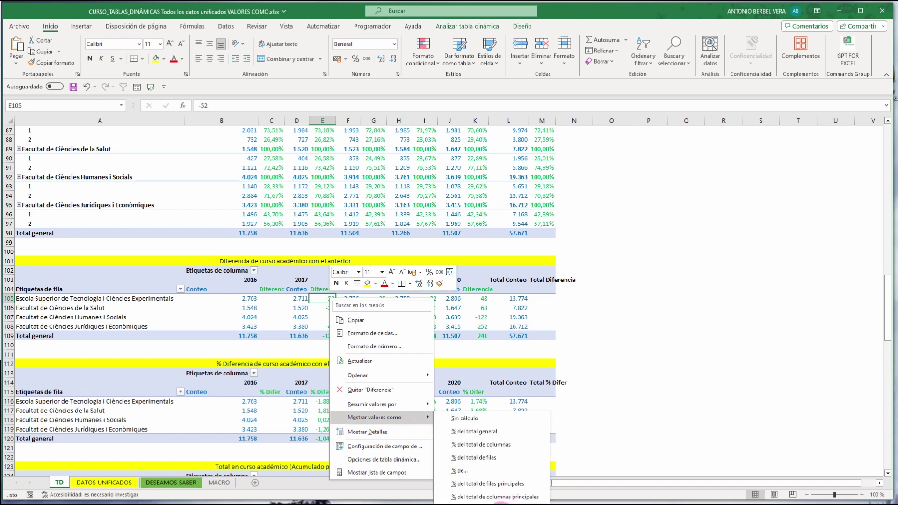
left_click(473, 502)
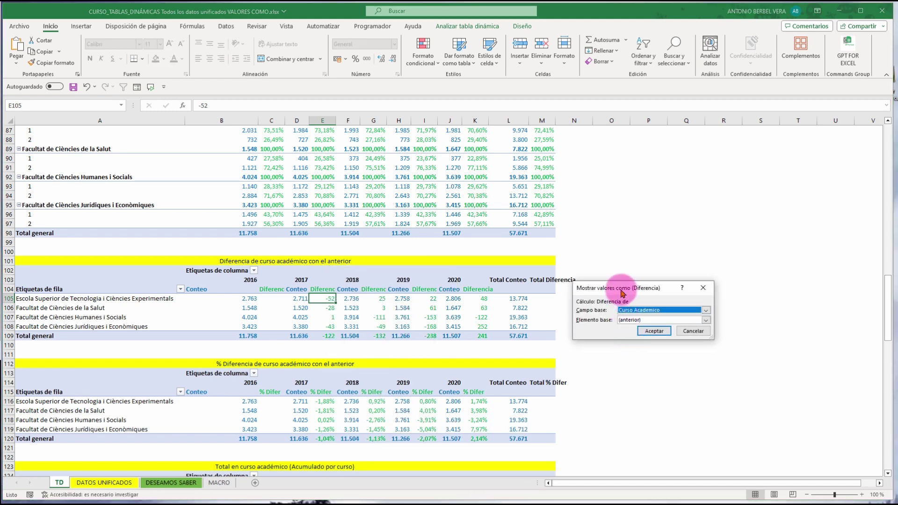
left_click_drag(588, 300, 507, 306)
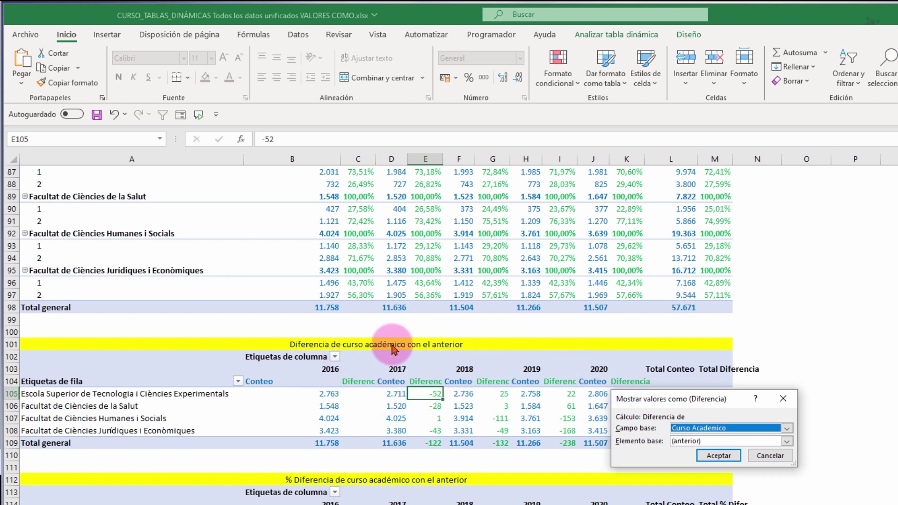
left_click_drag(655, 406, 664, 402)
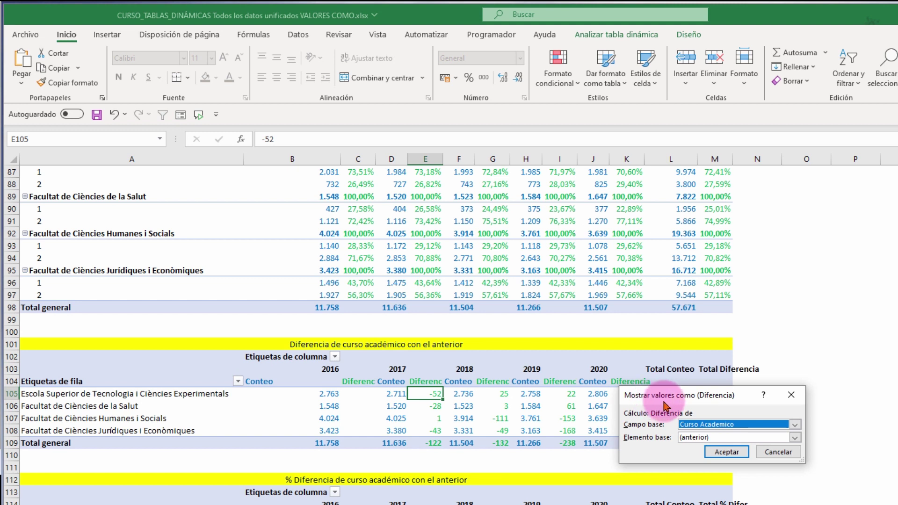
left_click(726, 451)
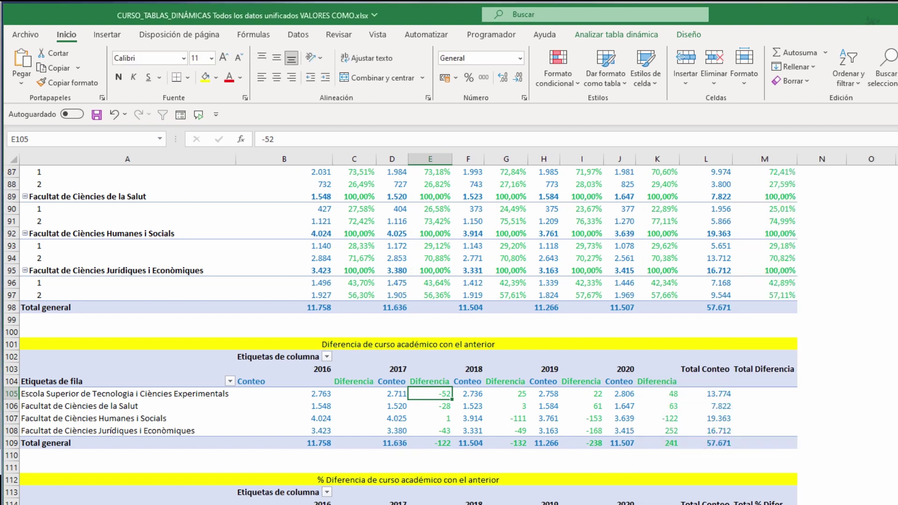
Show the % Difer values of the pivot table starting at row 112 as % de la diferencia de, with base field Curso Academico and base item (anterior).
scroll(400, 336, "down", 2)
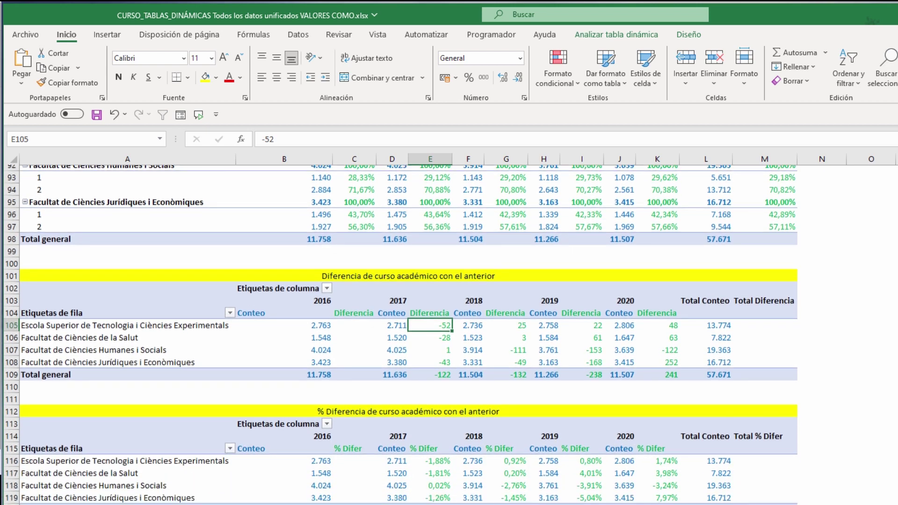
right_click(435, 456)
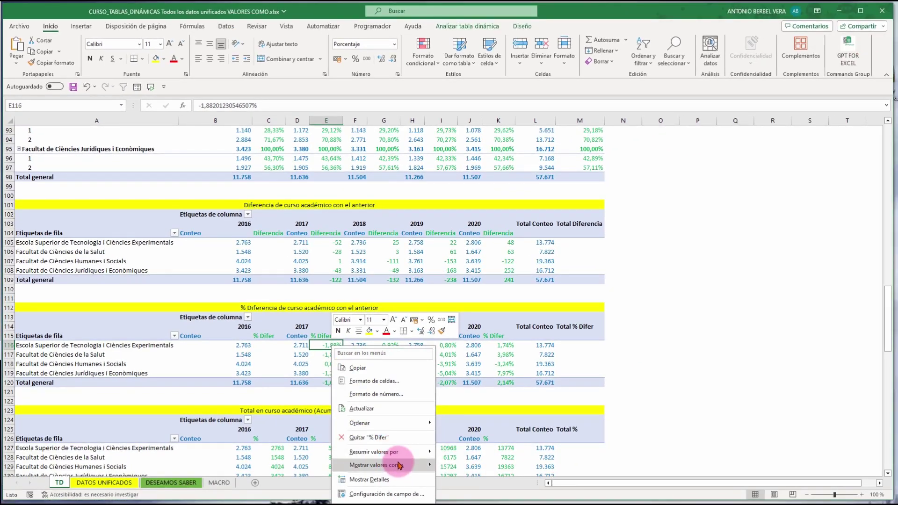
left_click(399, 465)
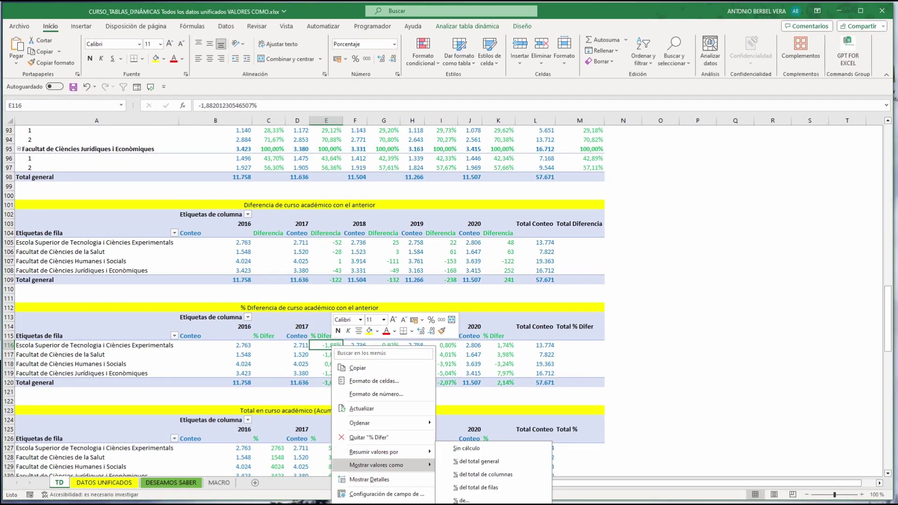
left_click(490, 500)
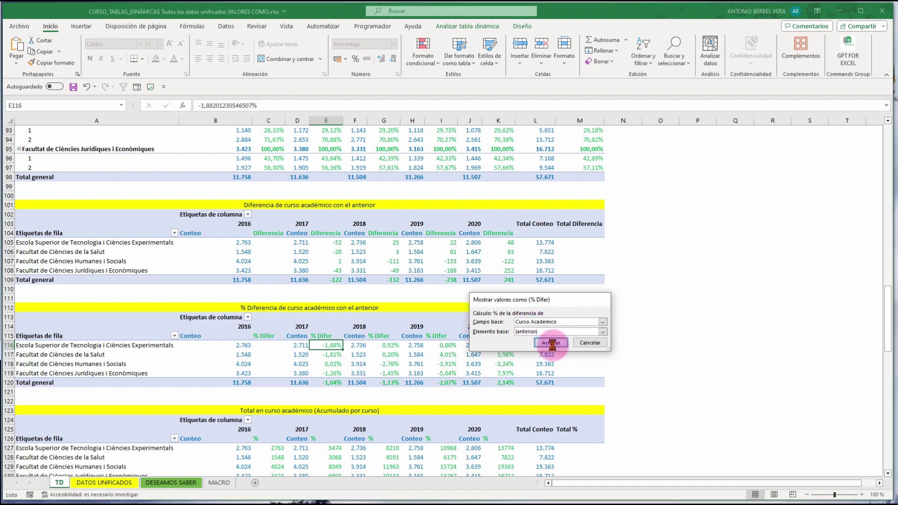
left_click(551, 342)
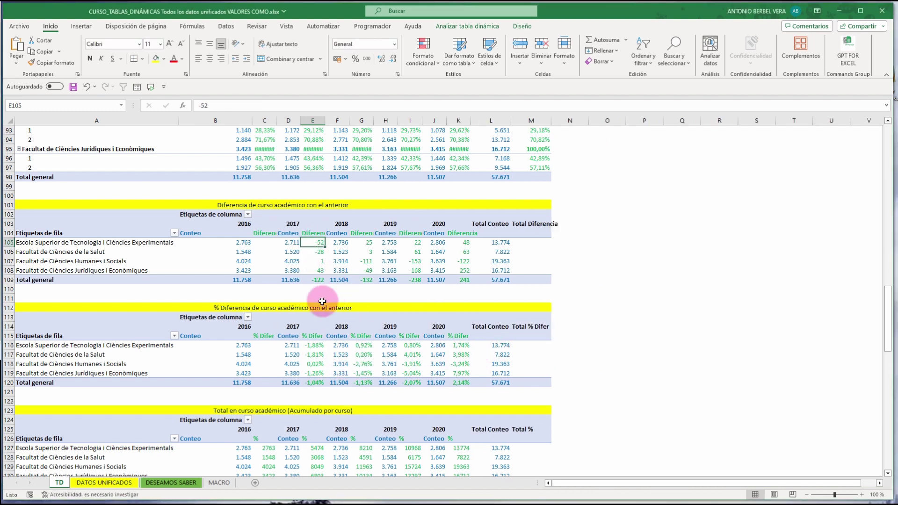
Compare the Diferencia and % Difer values of Escola Superior de Tecnologia for 2017 and 2018 between the two difference tables.
key("ctrl+c")
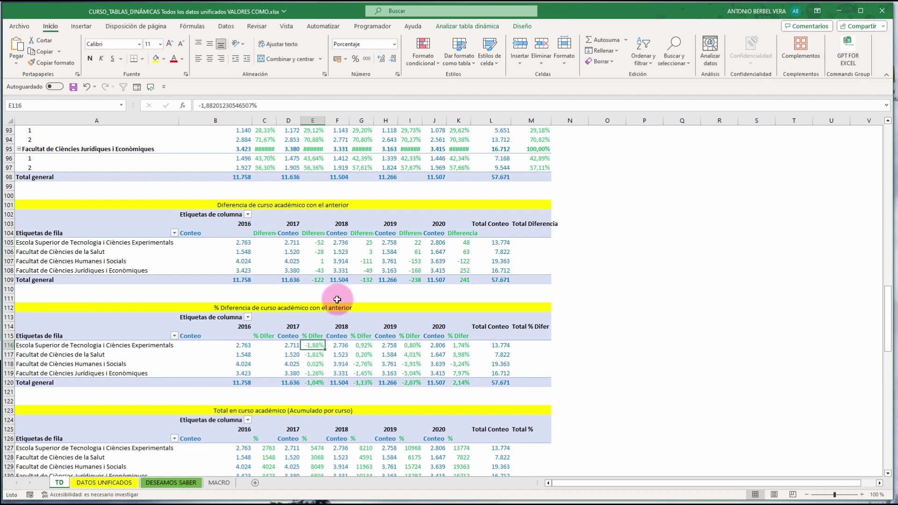
left_click(369, 243)
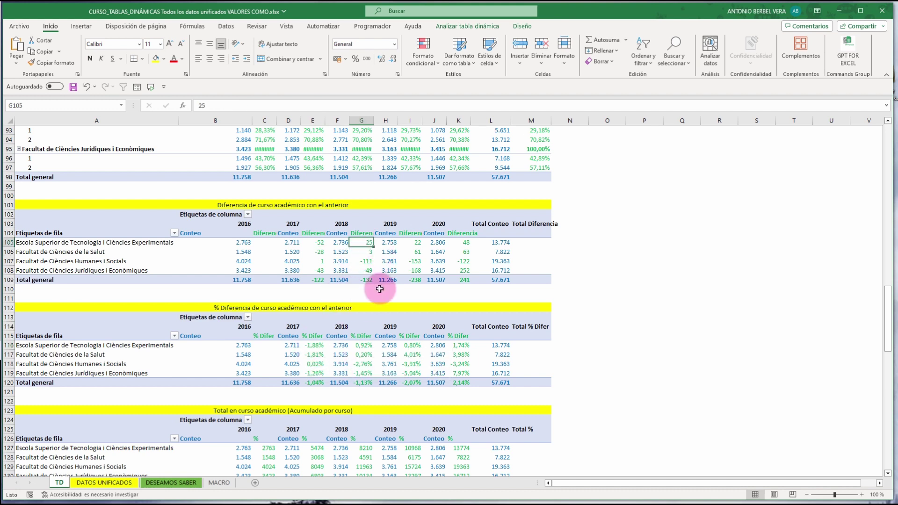
left_click(363, 347)
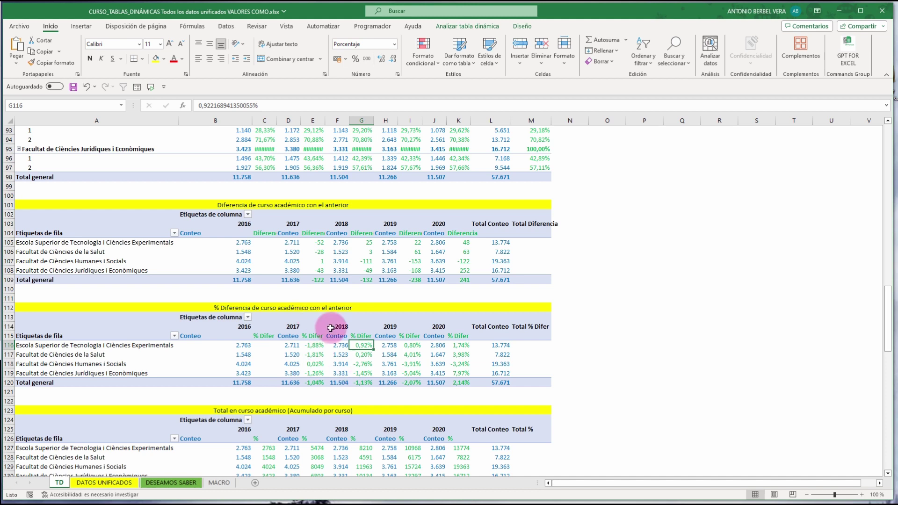
mouse_move(247, 260)
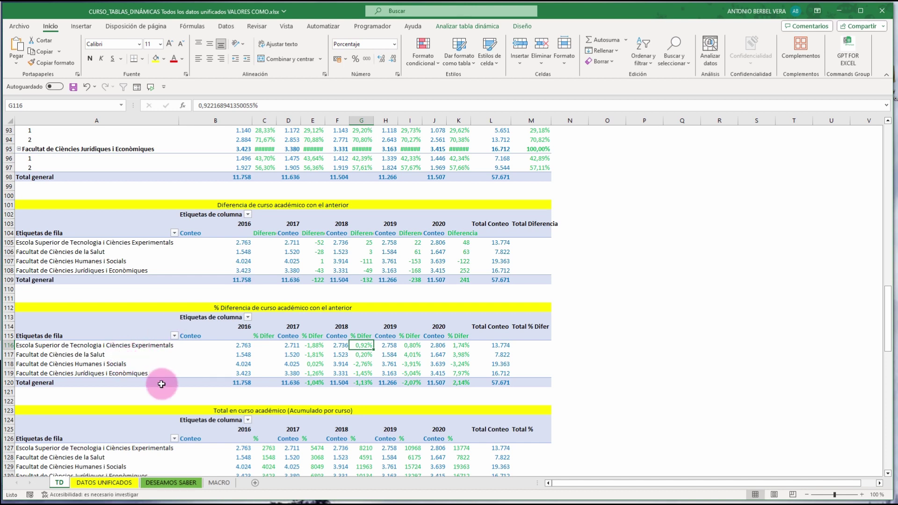
Insert two blank rows at rows 121 and 122, beneath the % Diferencia pivot table.
left_click(7, 395)
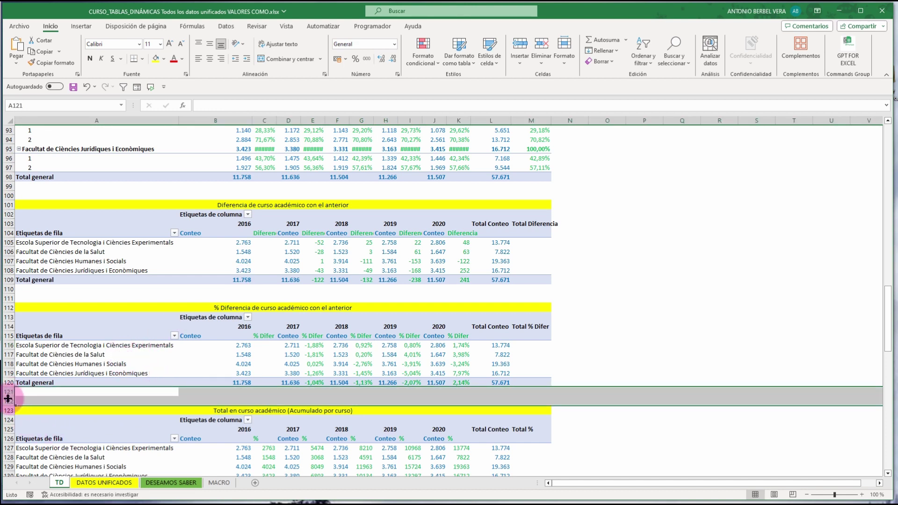
right_click(7, 396)
left_click(60, 490)
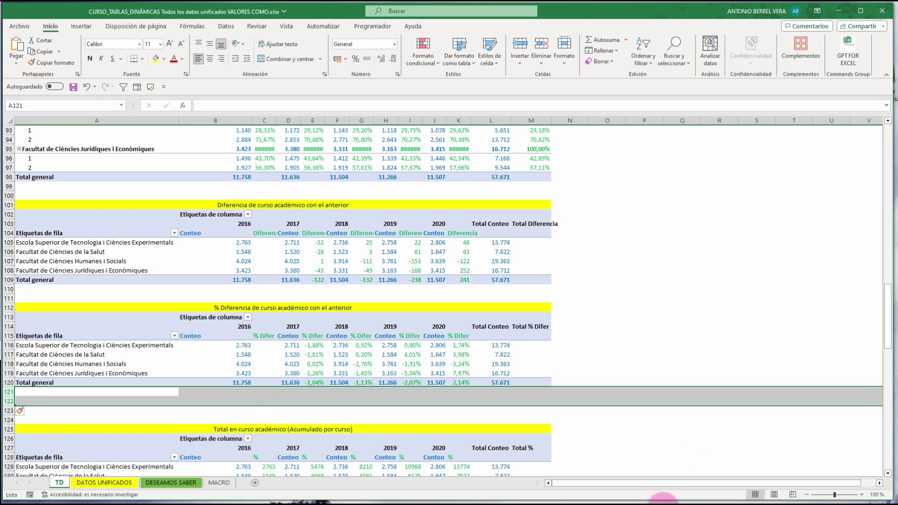
left_click(887, 474)
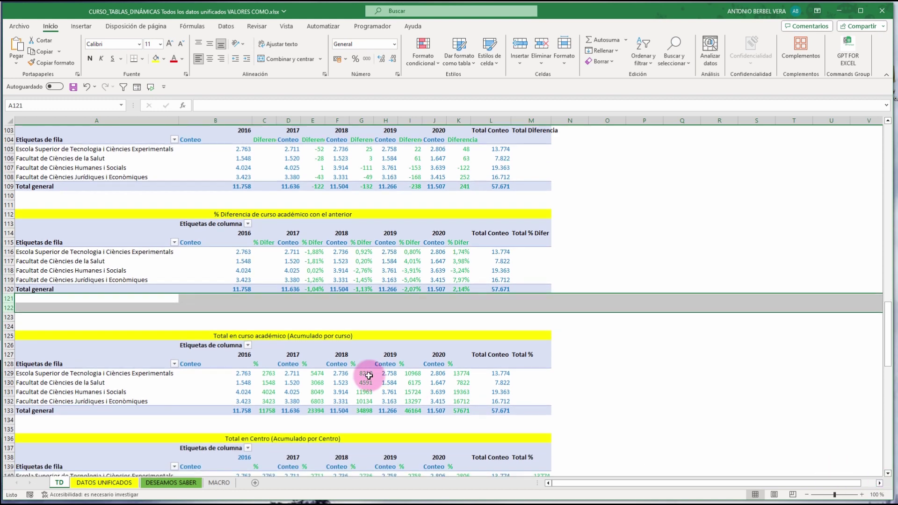
left_click(111, 308)
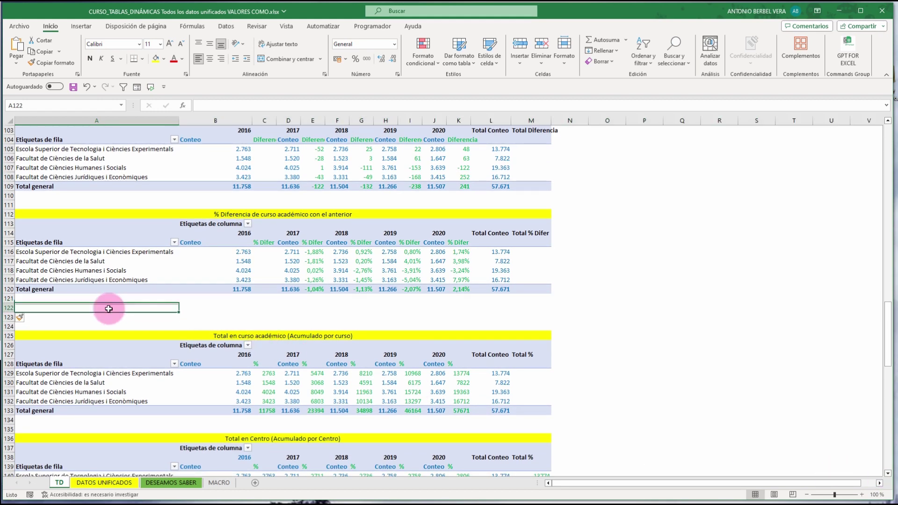
Delete the two blank rows 121 and 122 beneath the % Diferencia pivot table.
left_click(9, 299)
left_click_drag(10, 299, 9, 308)
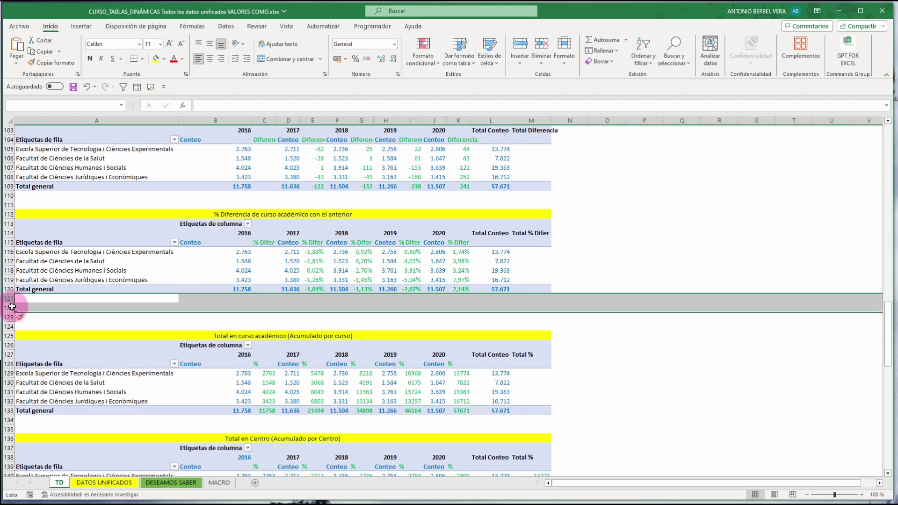
right_click(46, 306)
left_click(85, 411)
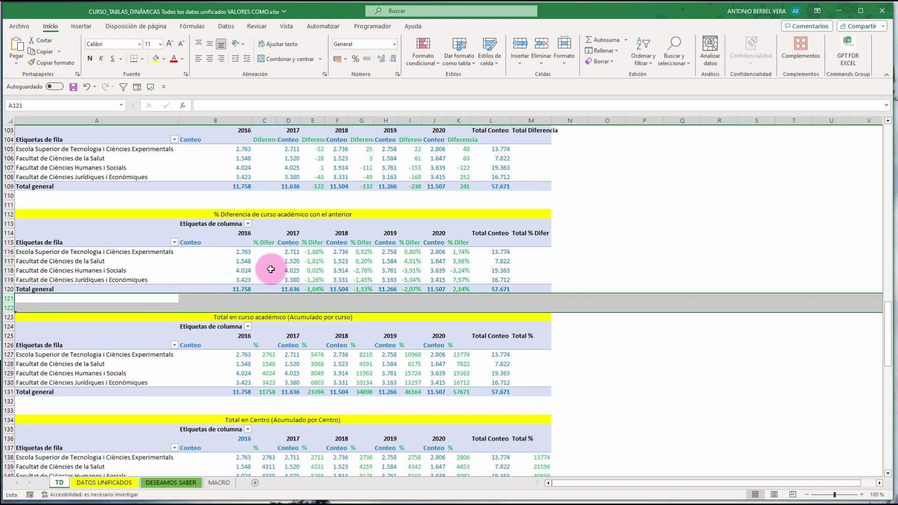
Open the field list of the % Diferencia pivot table and try to add Sexo to its rows under Centro.
left_click(306, 269)
right_click(317, 269)
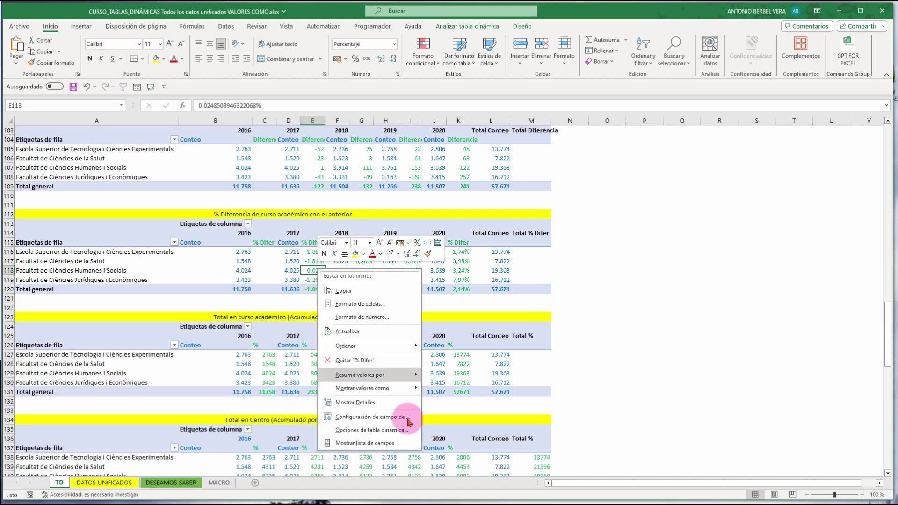
left_click(385, 445)
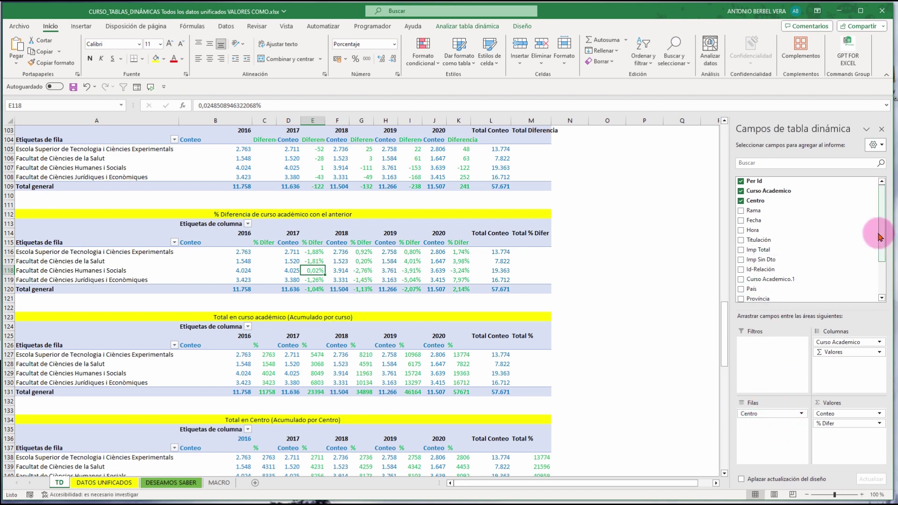
left_click_drag(879, 236, 884, 296)
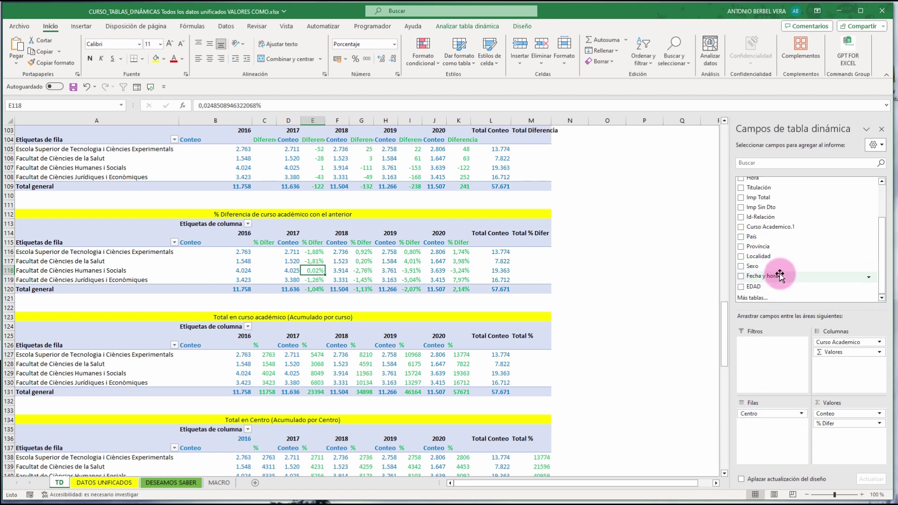
left_click_drag(752, 266, 764, 453)
left_click_drag(758, 319, 378, 303)
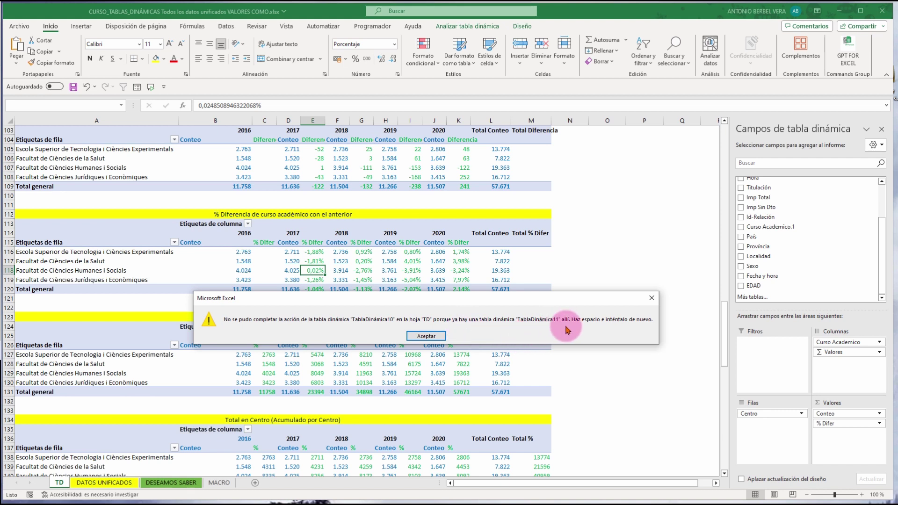
left_click(426, 337)
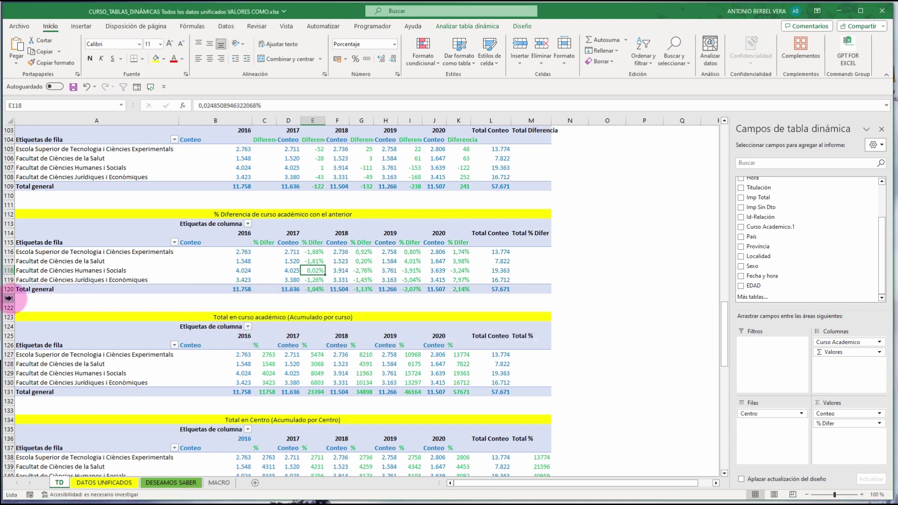
Insert six blank rows between the % Diferencia pivot table and the Total en curso académico table.
left_click_drag(8, 298, 9, 308)
right_click(56, 305)
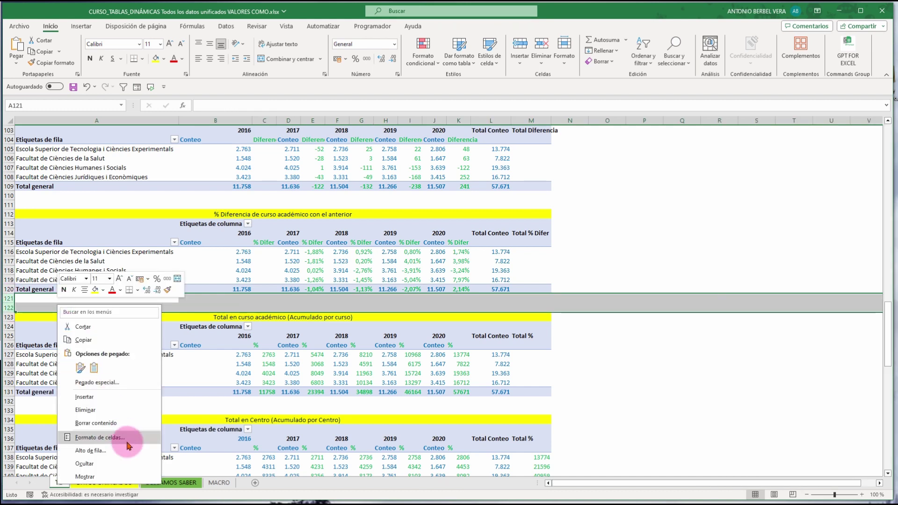
left_click(106, 388)
left_click_drag(10, 298, 10, 327)
right_click(47, 321)
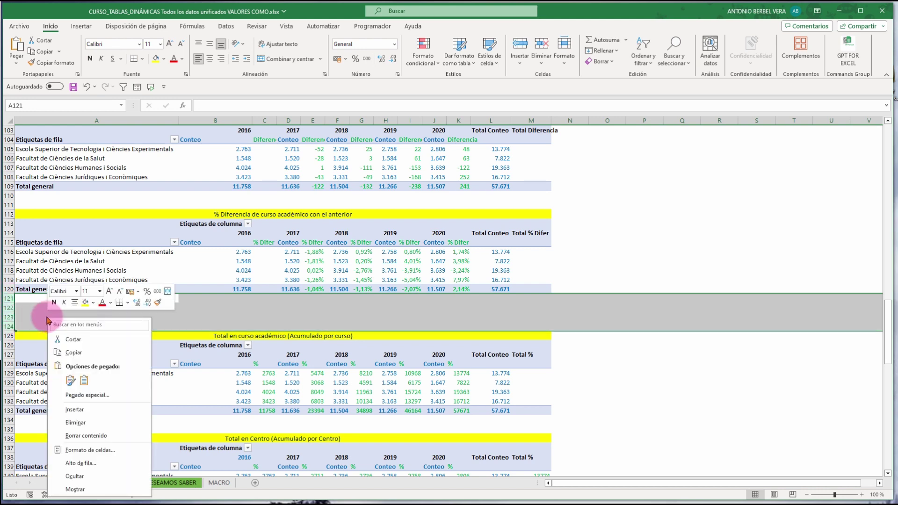
left_click(102, 415)
Add the Sexo field to the rows of the % Diferencia pivot table, under Centro.
left_click(212, 317)
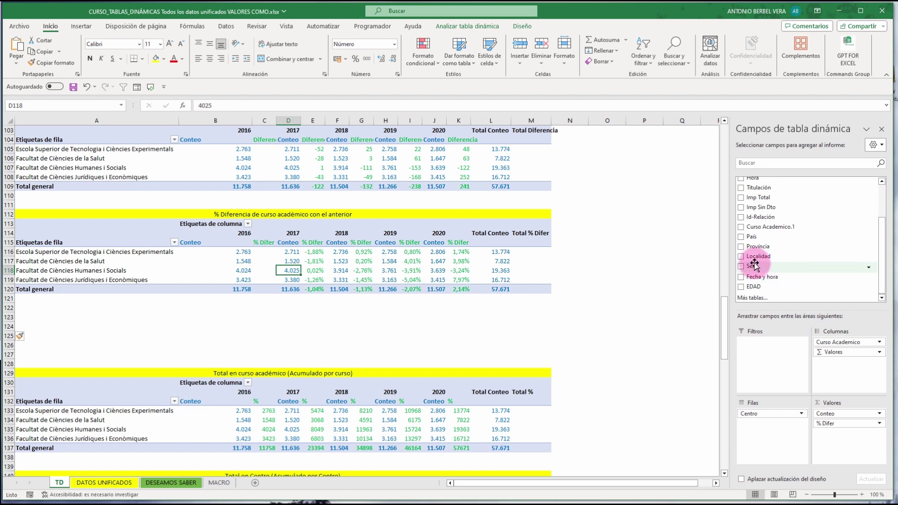
left_click_drag(754, 266, 769, 452)
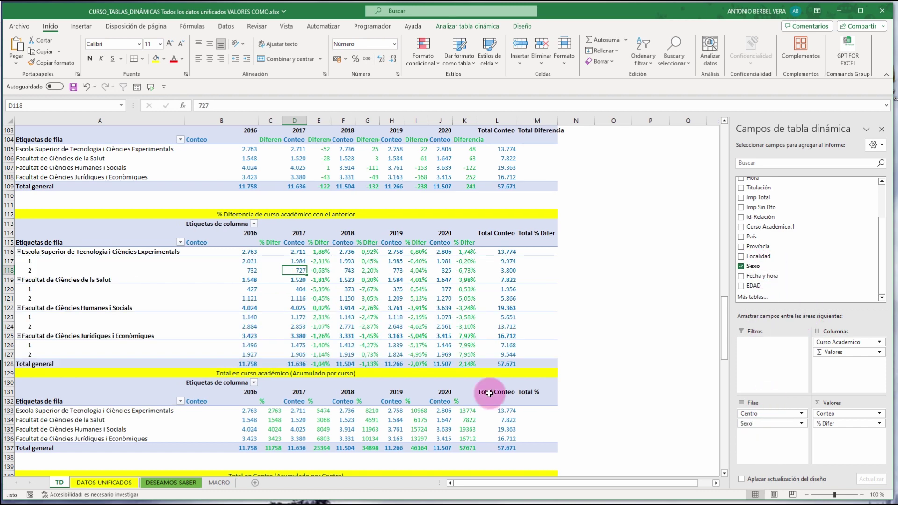
Insert two blank rows at row 129 to separate the expanded % Diferencia table from the Total en curso académico table.
left_click(9, 372)
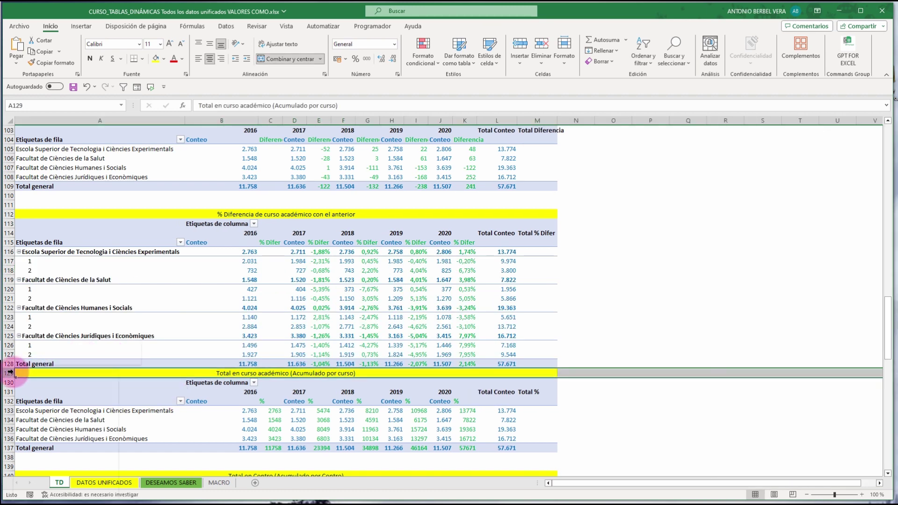
right_click(9, 372)
left_click(37, 454)
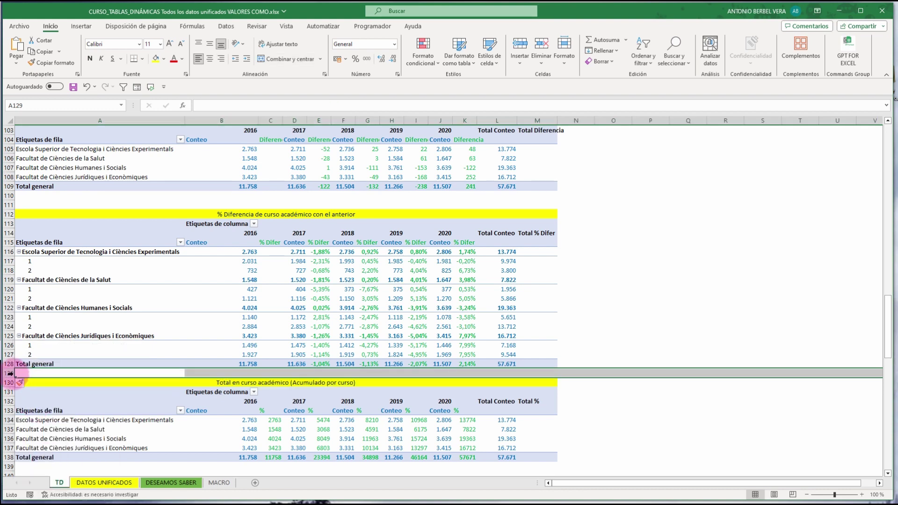
right_click(9, 373)
left_click(42, 464)
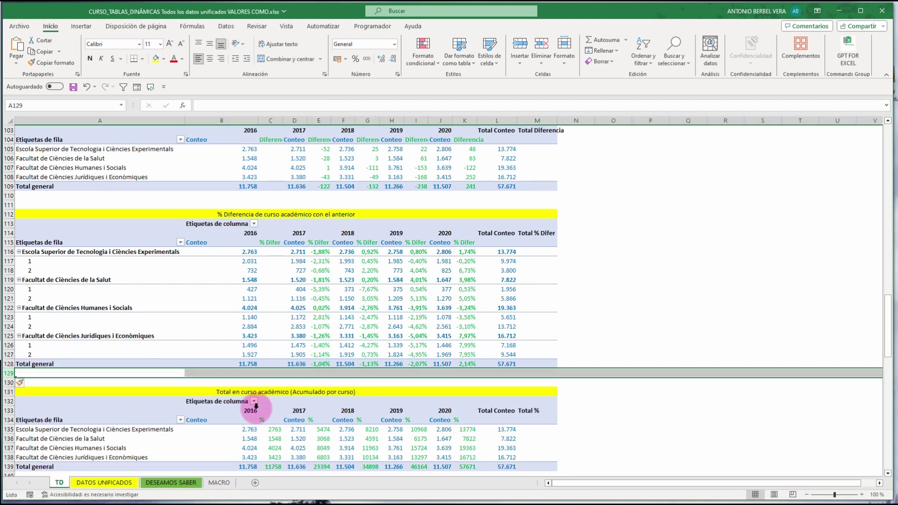
Show the % field of the Total en curso académico pivot table as Total en, with Curso Academico as base field.
left_click(319, 331)
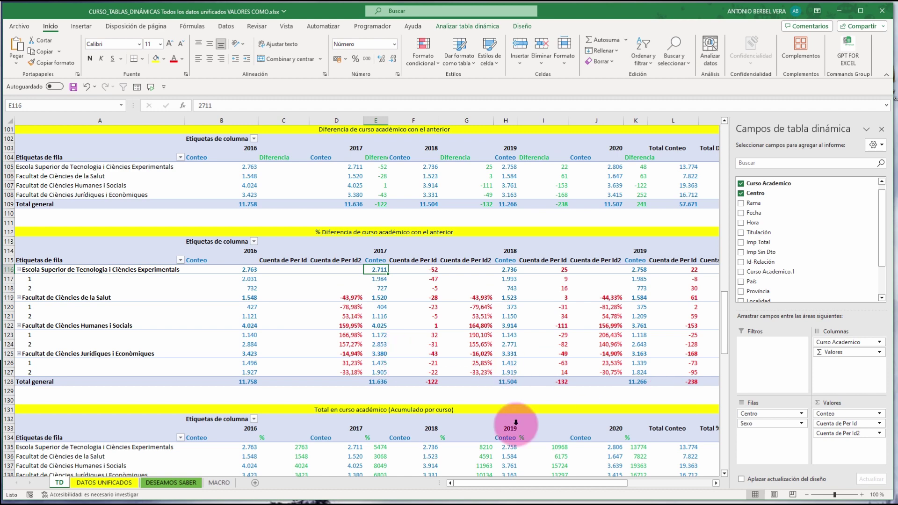
left_click(724, 474)
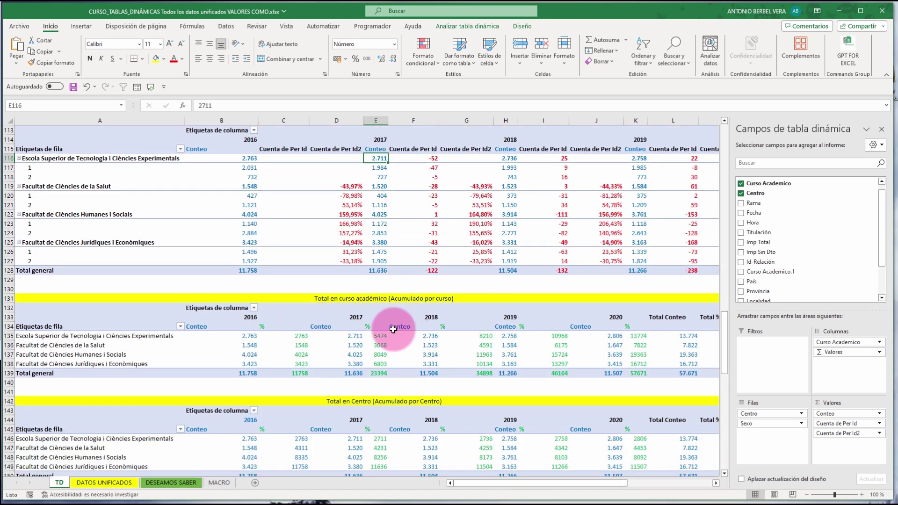
left_click(299, 337)
right_click(299, 336)
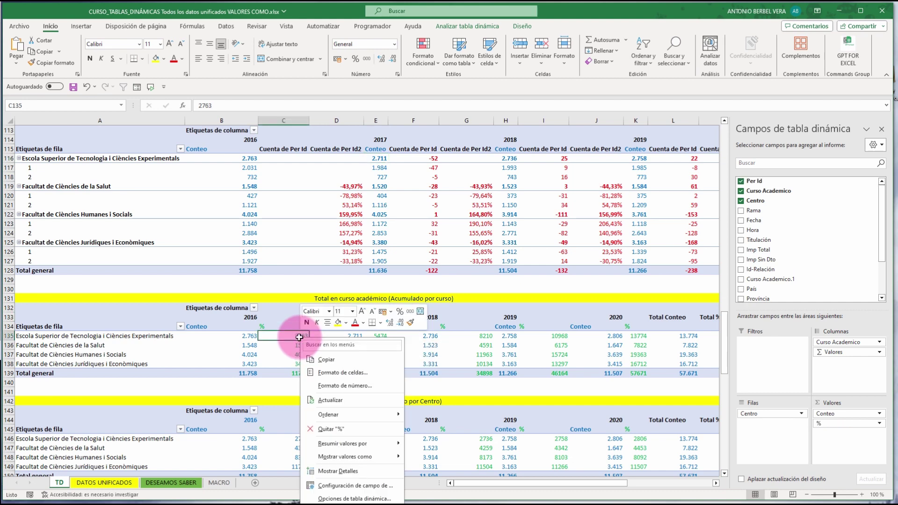
left_click(382, 456)
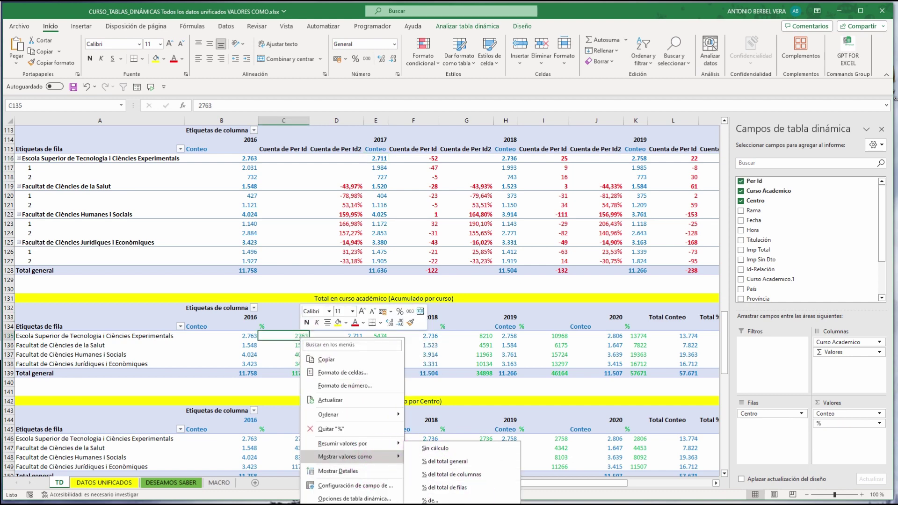
left_click(514, 331)
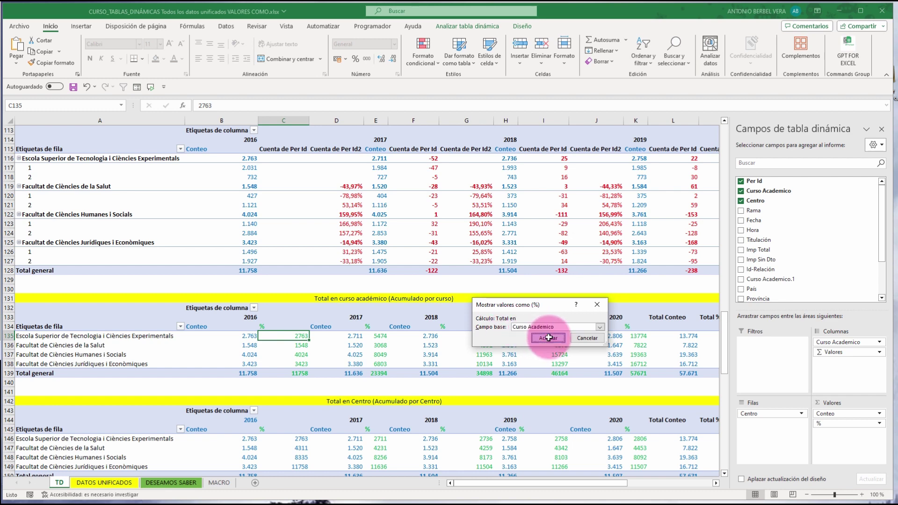
left_click(549, 337)
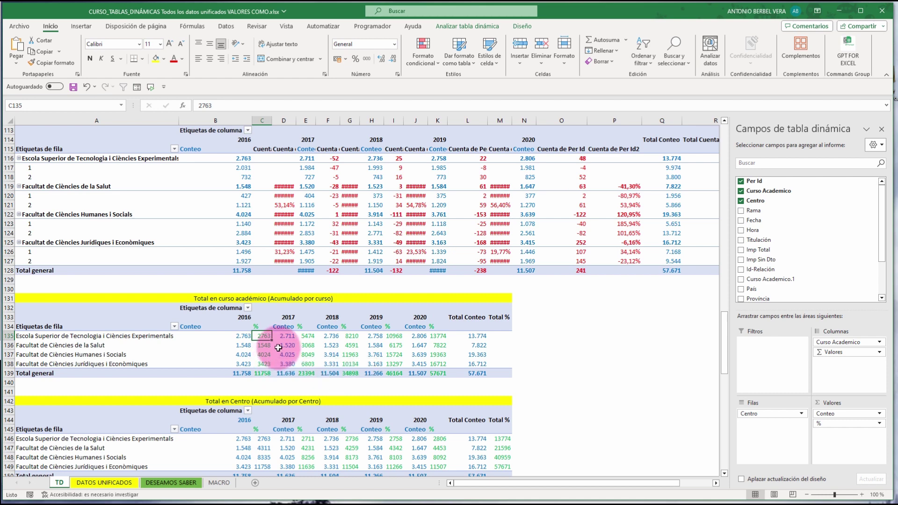
Examine how the yearly counts accumulate across the Escola Superior row of the Total en curso académico table.
left_click(241, 338)
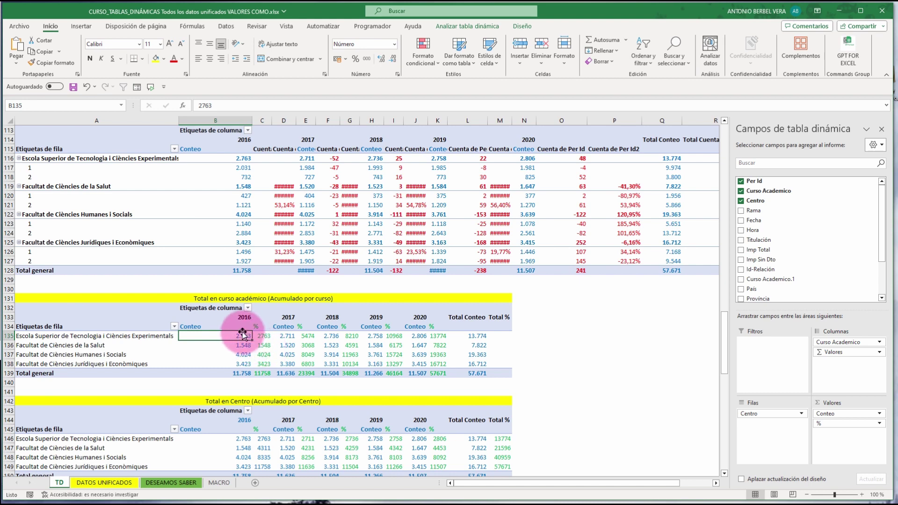
left_click(289, 331)
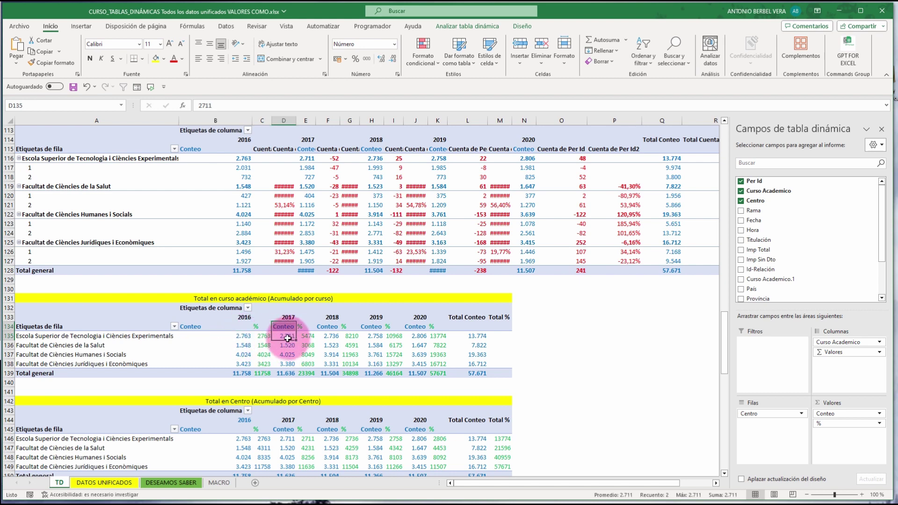
left_click(305, 336)
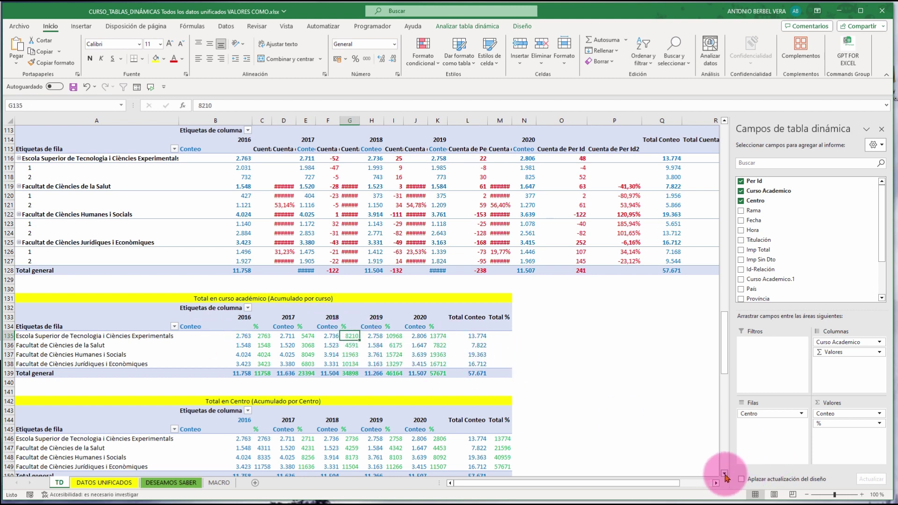
Compare the running totals of the Total en Centro table with the Escola Superior row of the Total en curso académico table.
scroll(726, 477, "down", 3)
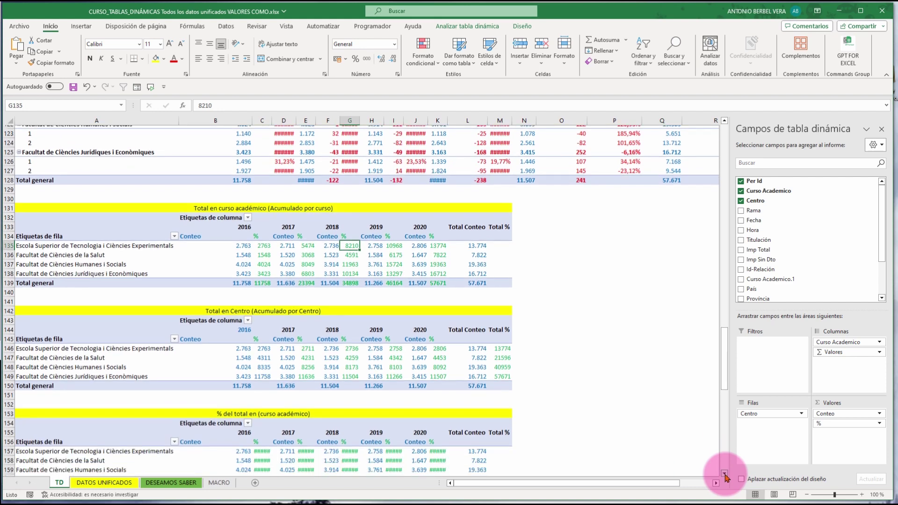
scroll(725, 477, "down", 2)
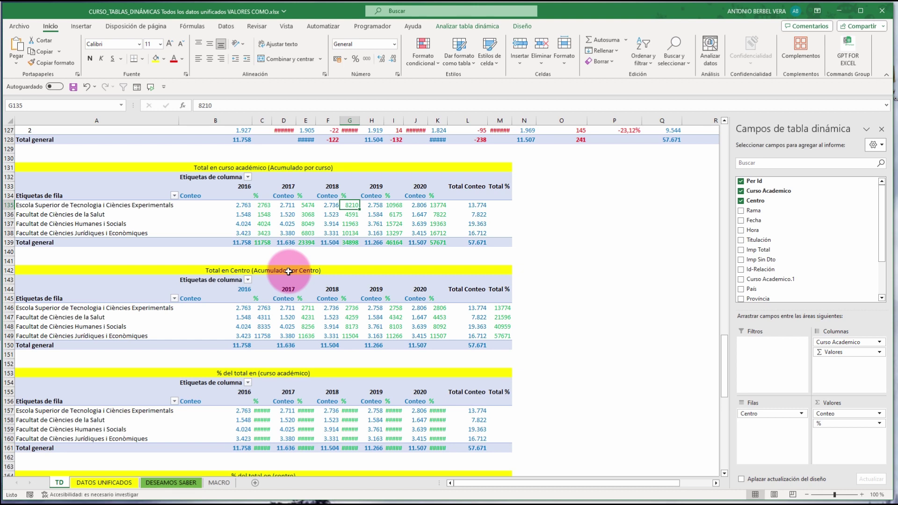
left_click(309, 318)
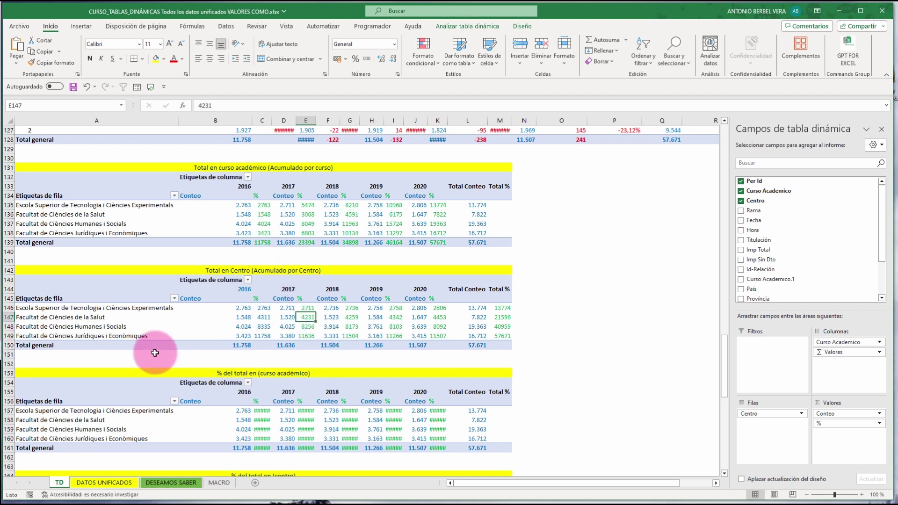
left_click(306, 204)
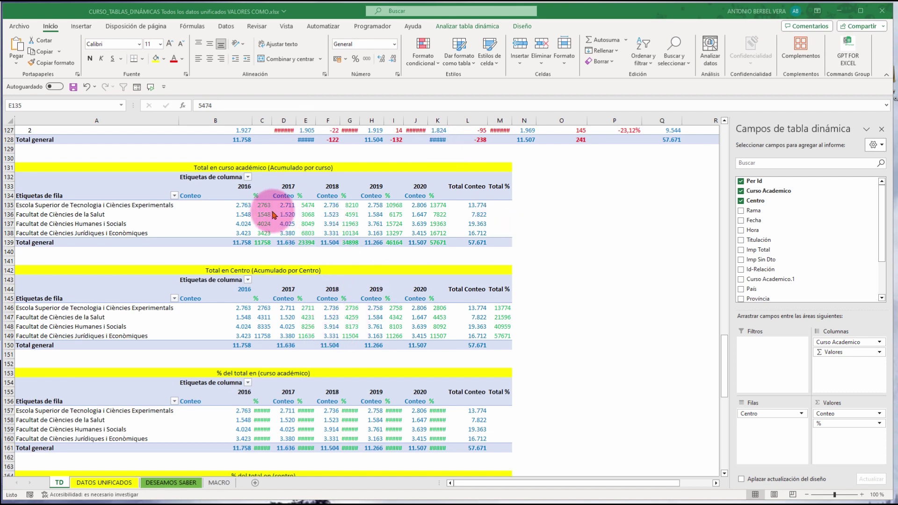
left_click_drag(242, 206, 476, 205)
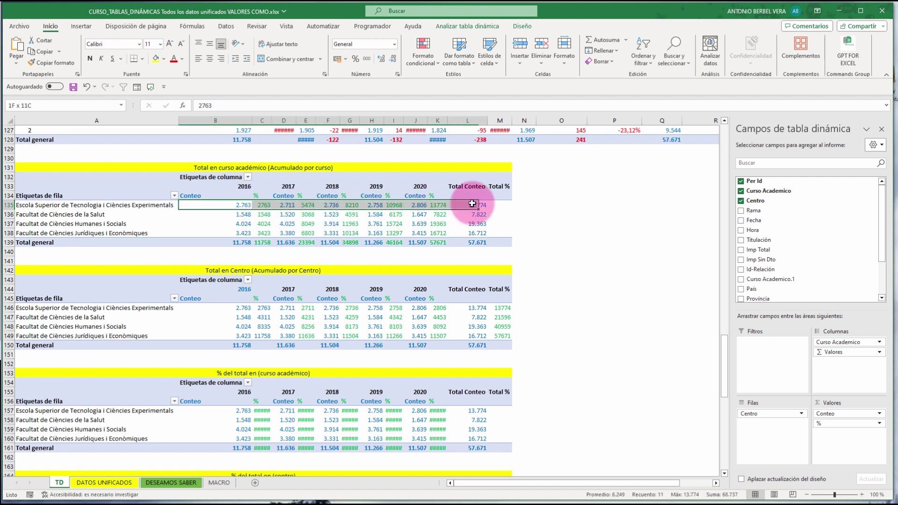
Trace how the 2016 counts accumulate from centre to centre in the Total en Centro table.
left_click(245, 307)
left_click(265, 309)
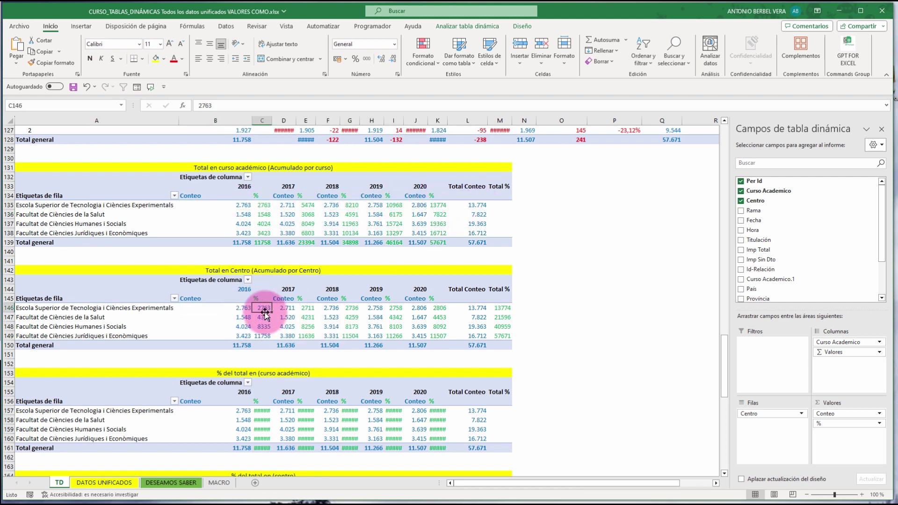
left_click(244, 317)
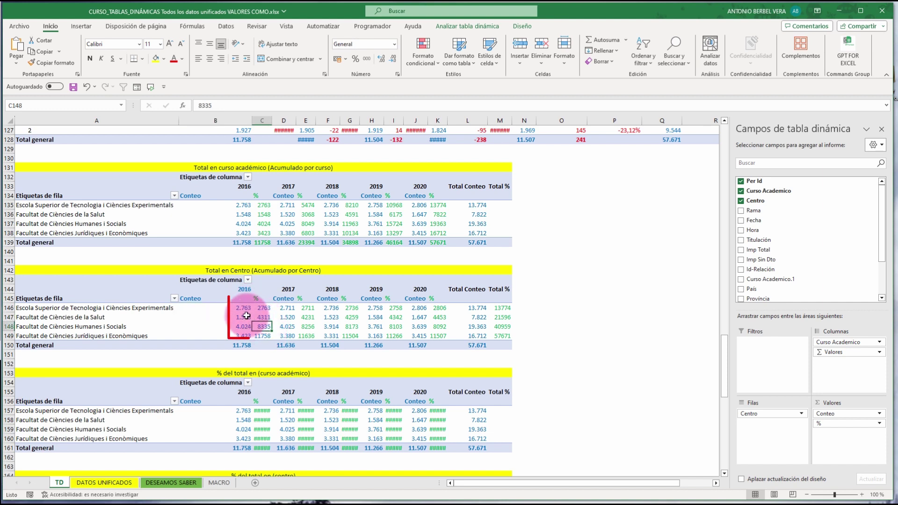
left_click_drag(229, 297, 252, 337)
left_click(264, 335)
left_click(242, 318)
left_click(264, 335)
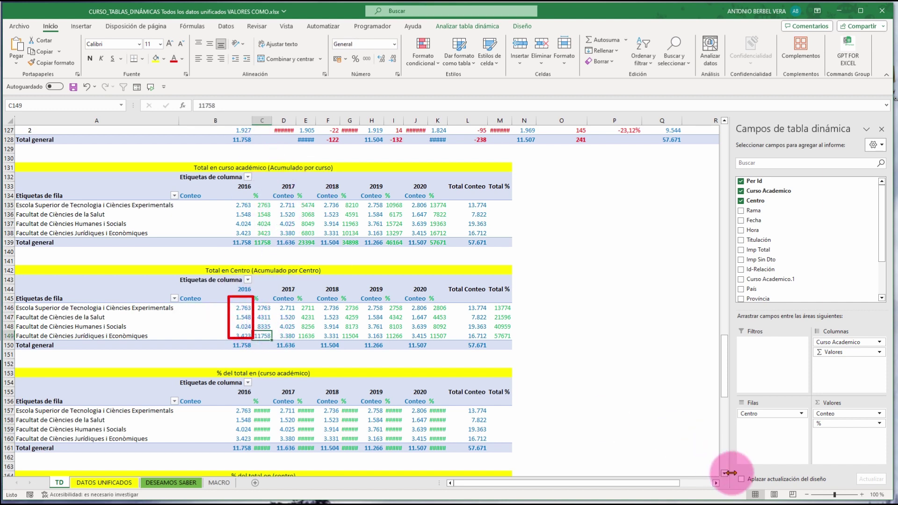
Widen columns C to M so the percentages fit in the % del total en tables.
scroll(723, 474, "down", 3)
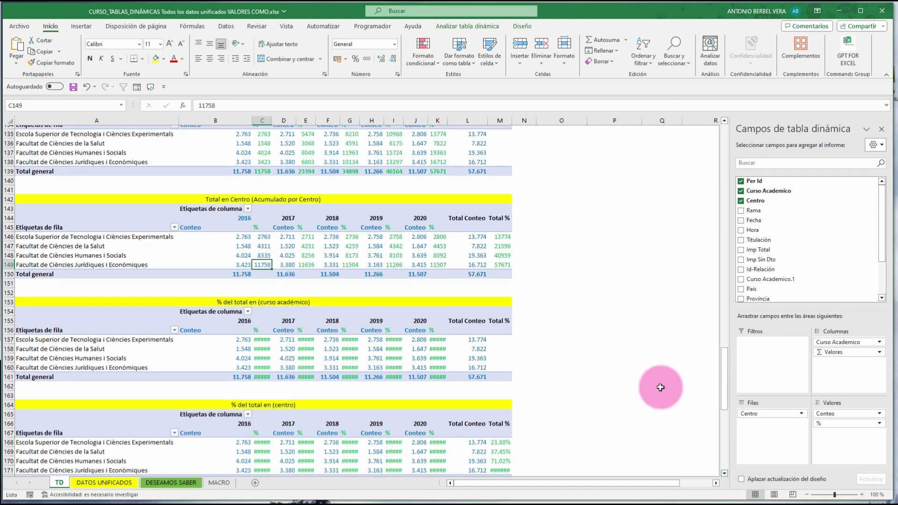
left_click_drag(262, 117, 503, 121)
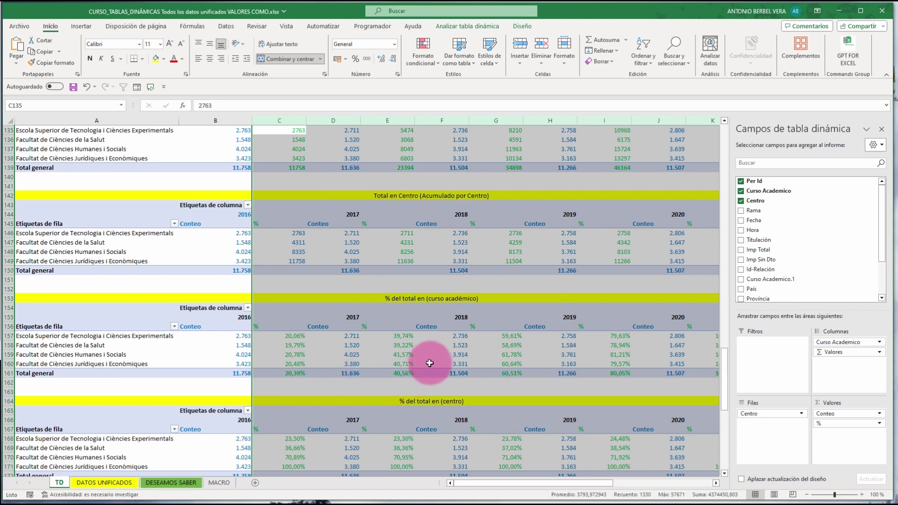
left_click_drag(354, 122, 350, 122)
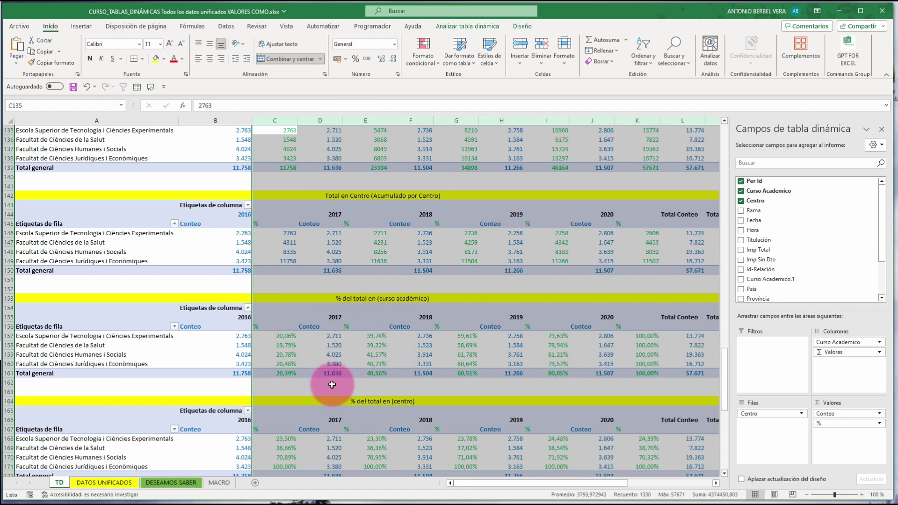
left_click(331, 420)
Show the % field of the % del total en (centro) pivot table as % del total en, with Centro as base field.
scroll(465, 412, "down", 7)
left_click(287, 244)
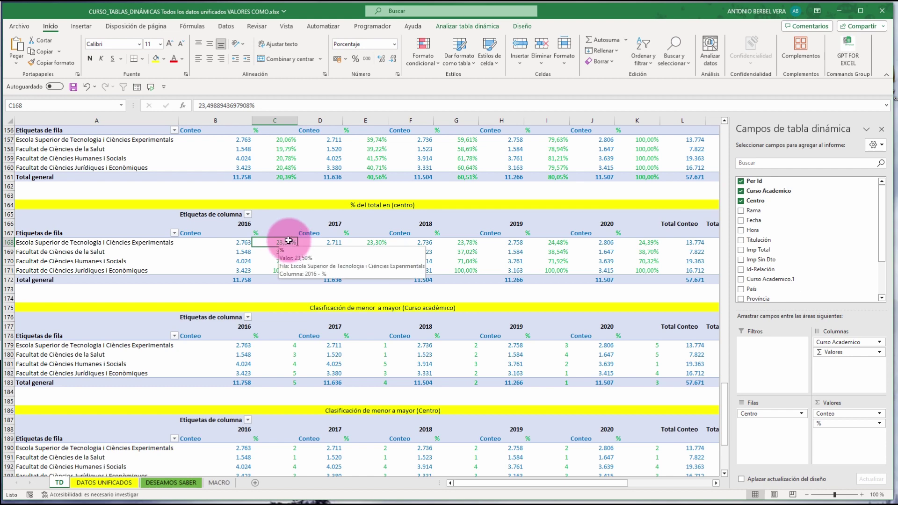
right_click(288, 240)
mouse_move(344, 360)
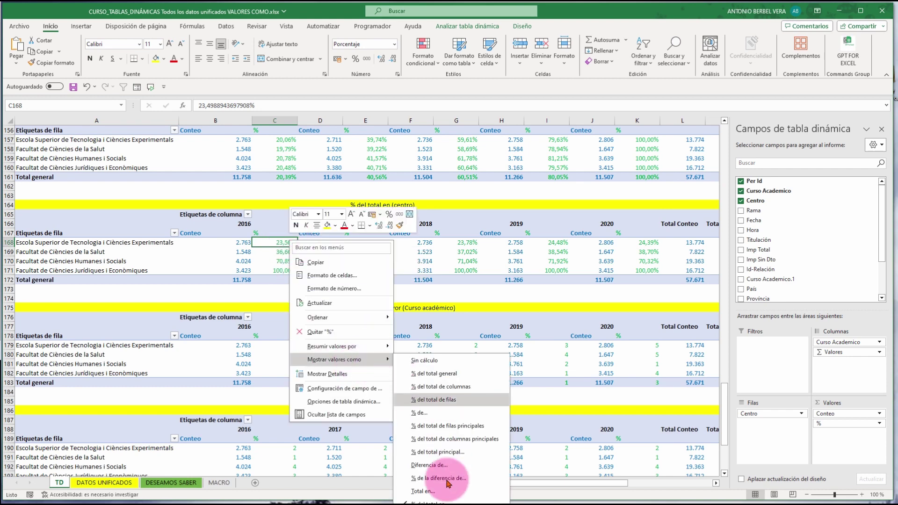
left_click(435, 501)
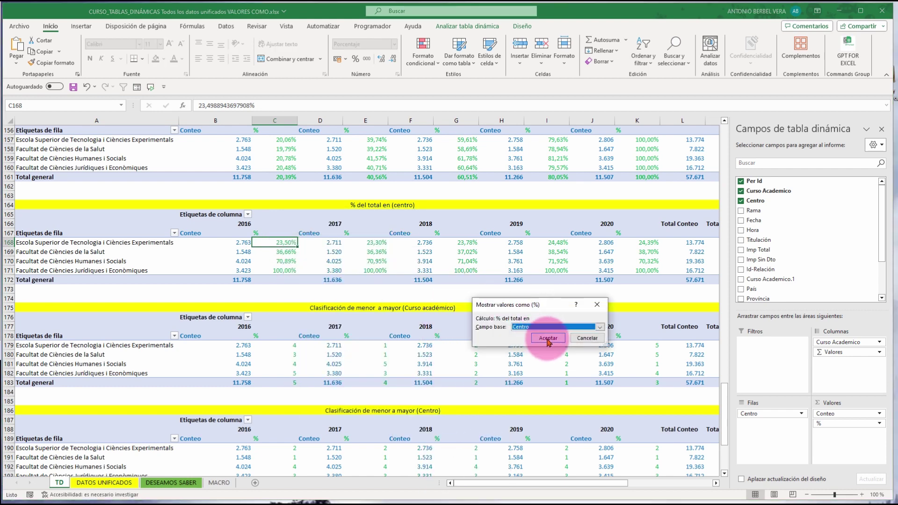
left_click(548, 337)
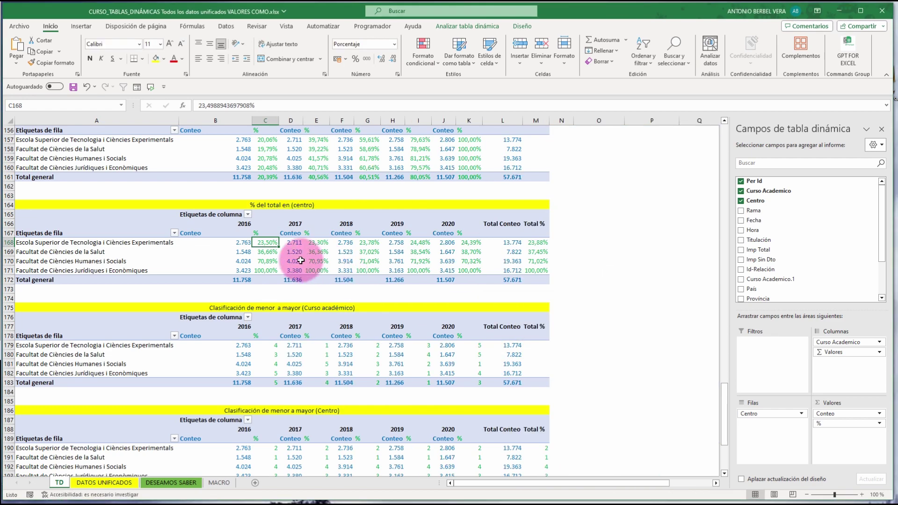
Widen column C slightly and examine the 2016 cumulative percentages centre by centre in the % del total en (centro) table.
left_click_drag(280, 124, 293, 124)
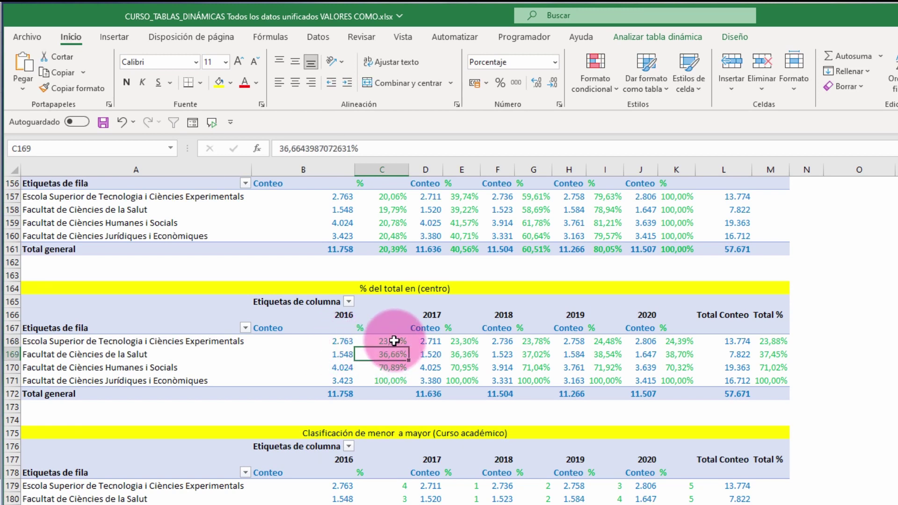
left_click(399, 341)
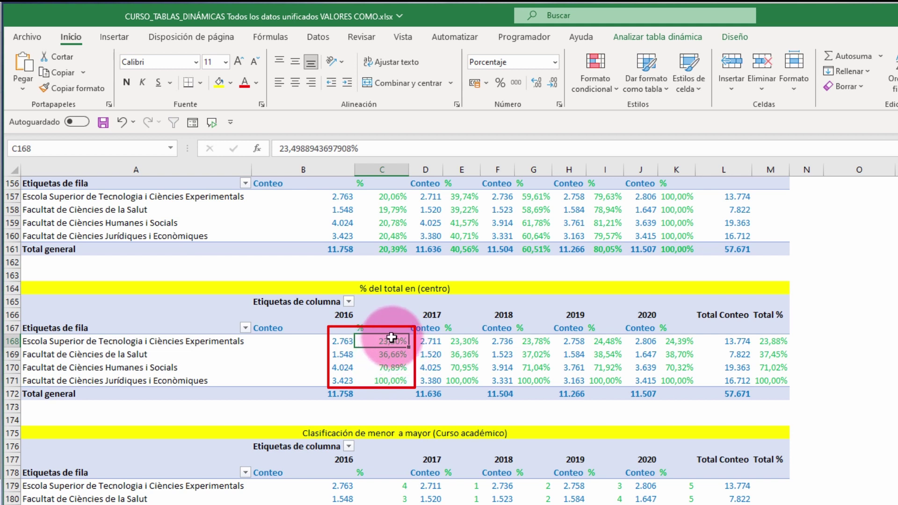
mouse_move(398, 356)
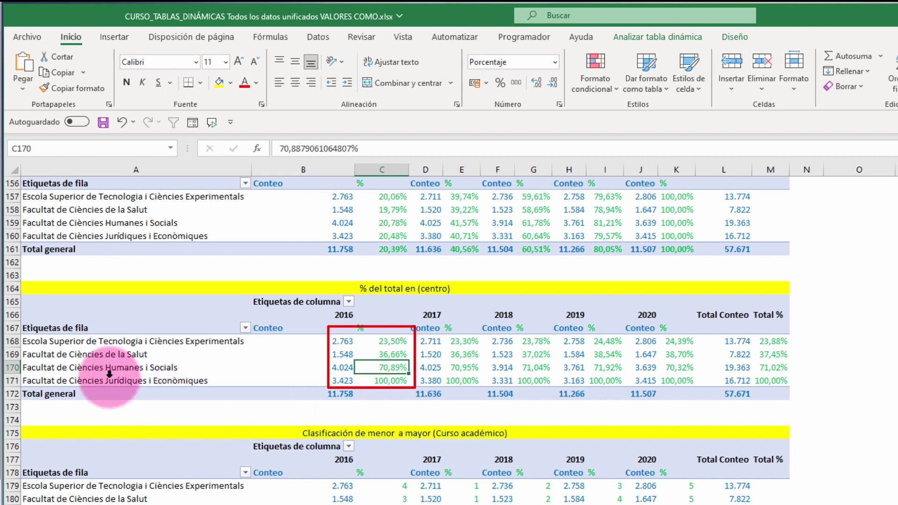
left_click(382, 377)
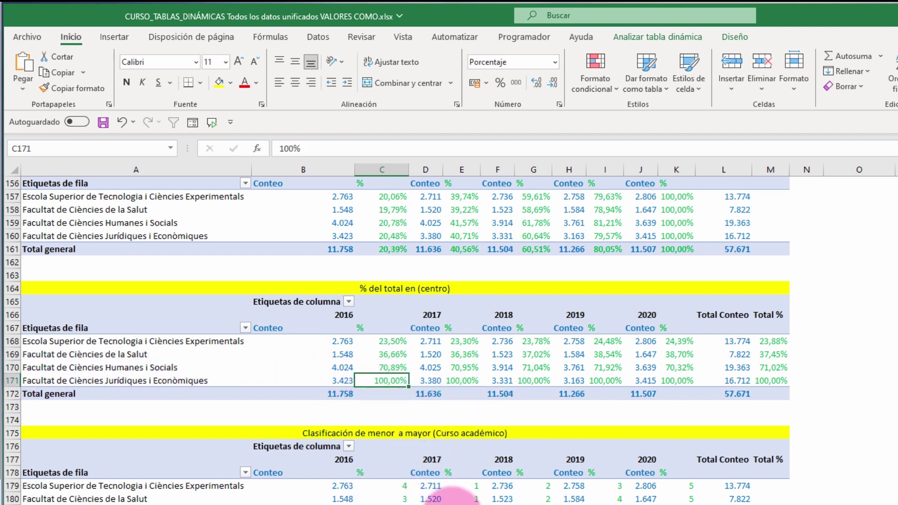
Show the % field of the Clasificación (Curso académico) table as Clasificar de menor a mayor, with Curso Academico as base field.
right_click(403, 488)
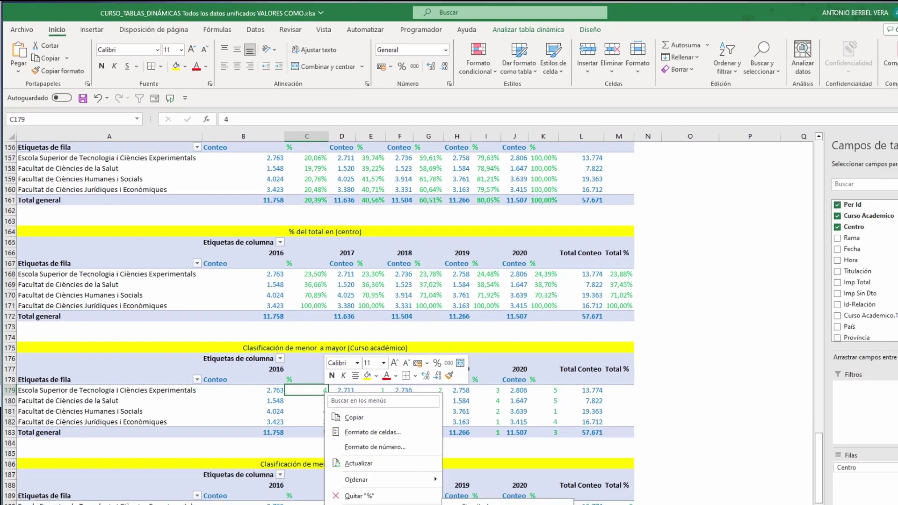
mouse_move(336, 454)
left_click(407, 468)
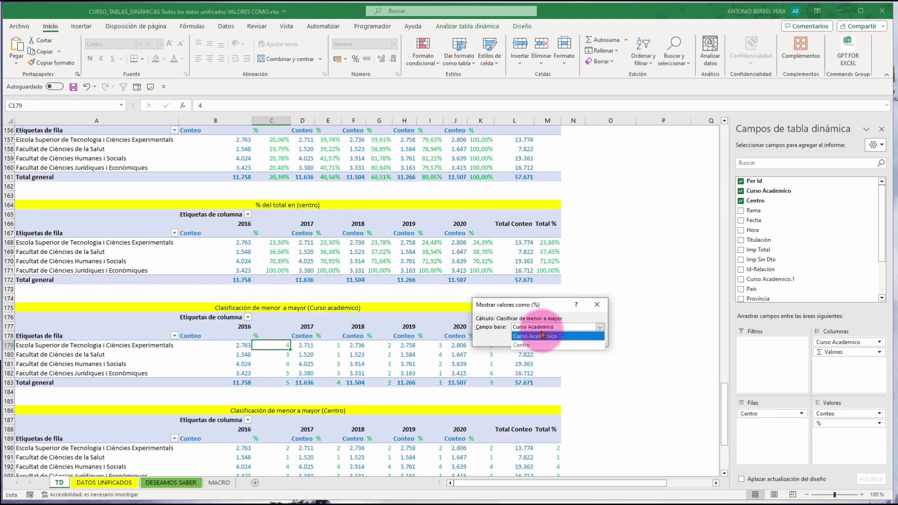
left_click(541, 337)
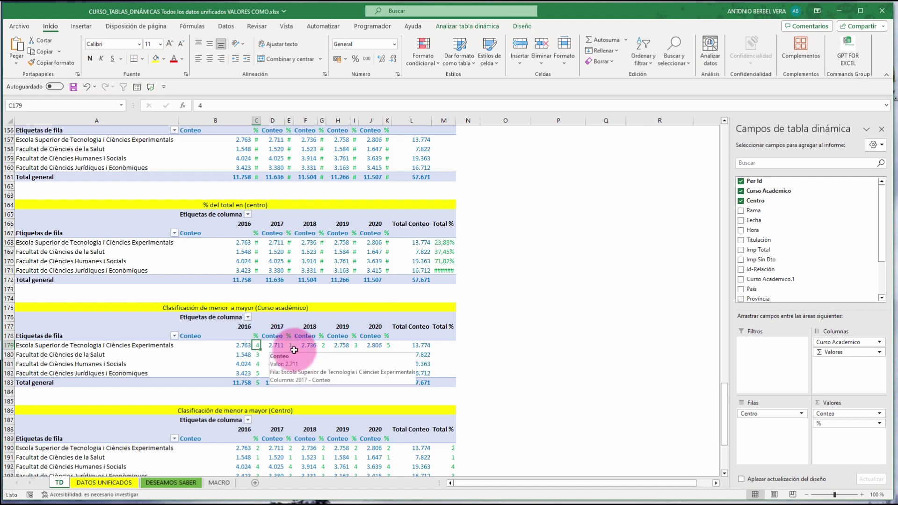
Examine the ranking of the academic years along the Escola Superior row in the Clasificación de menor a mayor (Curso académico) table.
left_click(378, 346)
left_click(9, 345)
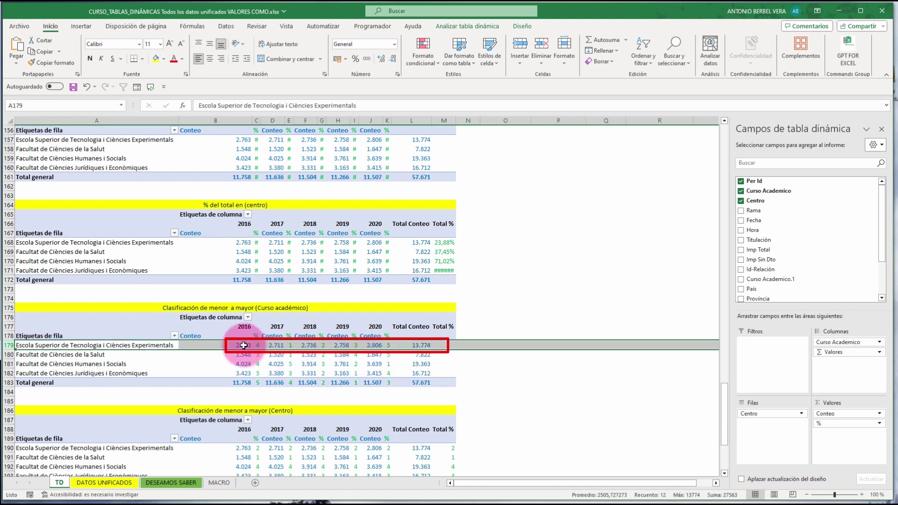
mouse_move(243, 345)
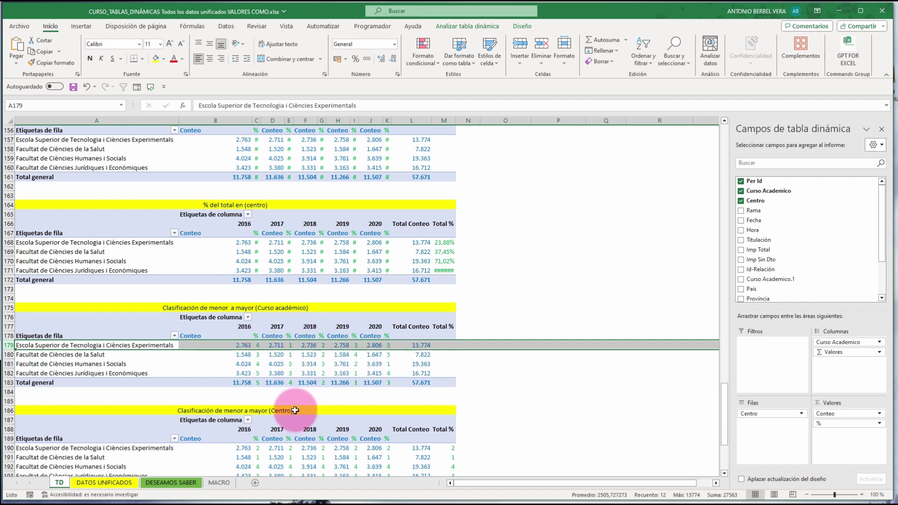
Show the % field of the Clasificación (Centro) table as Clasificar de menor a mayor, with Centro as base field.
left_click(724, 473)
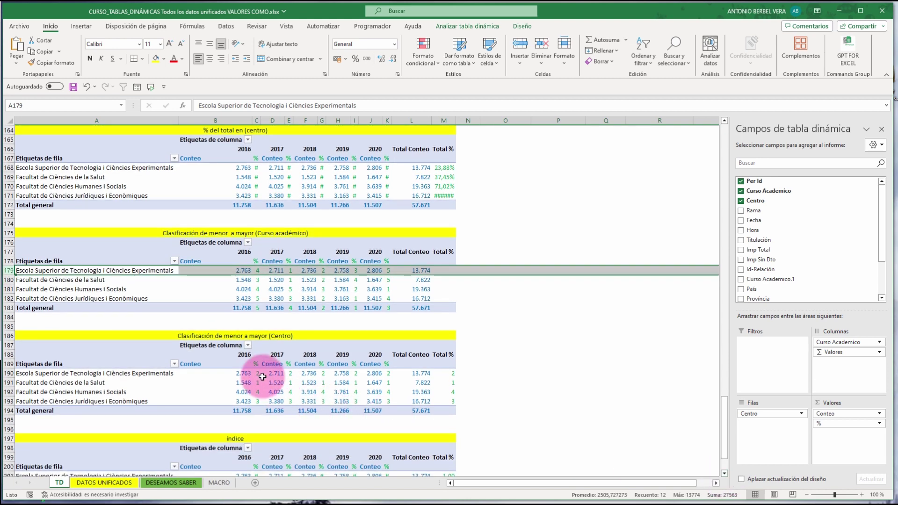
left_click(260, 374)
right_click(257, 372)
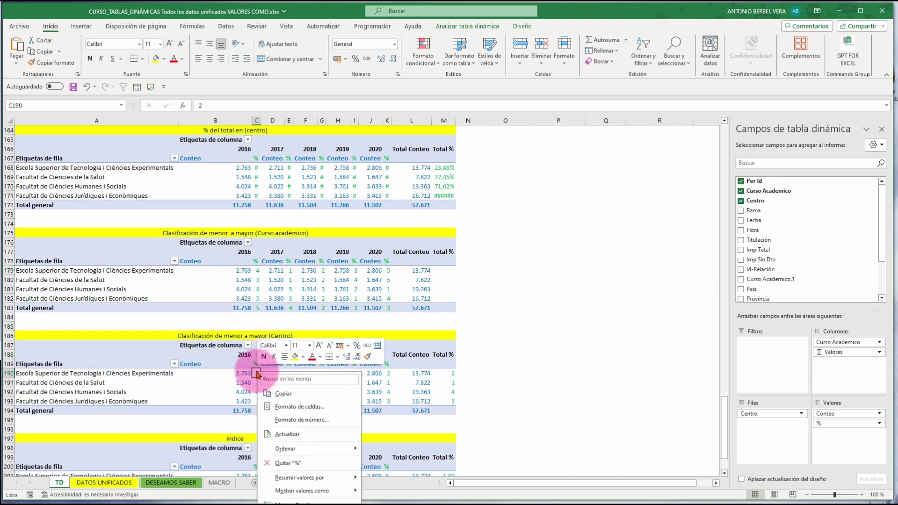
mouse_move(327, 491)
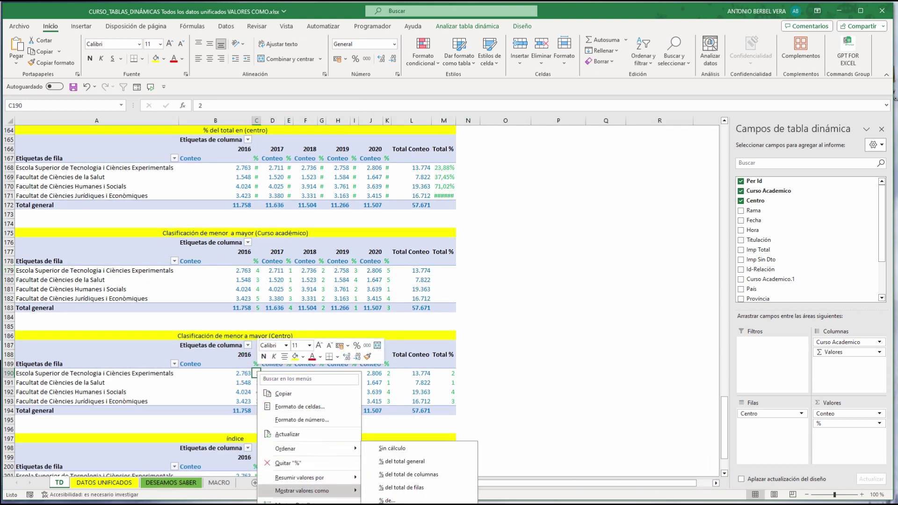
left_click(397, 503)
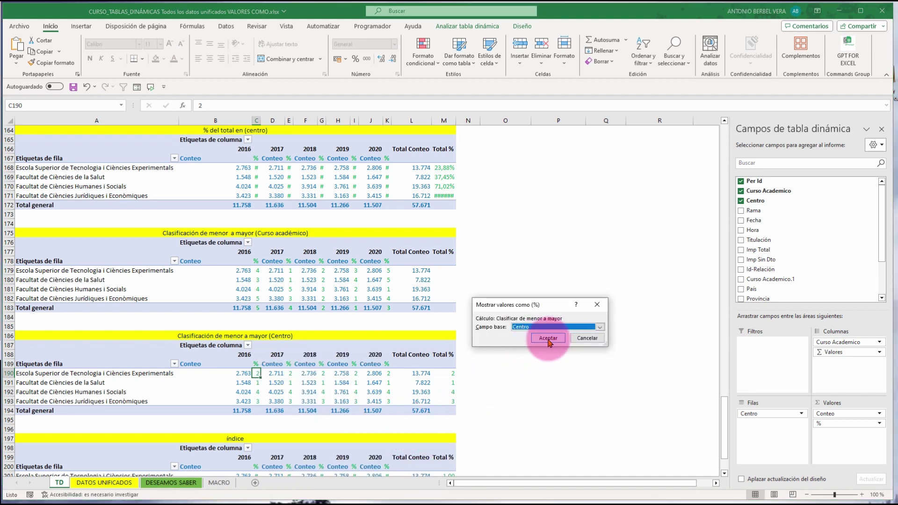
left_click(548, 338)
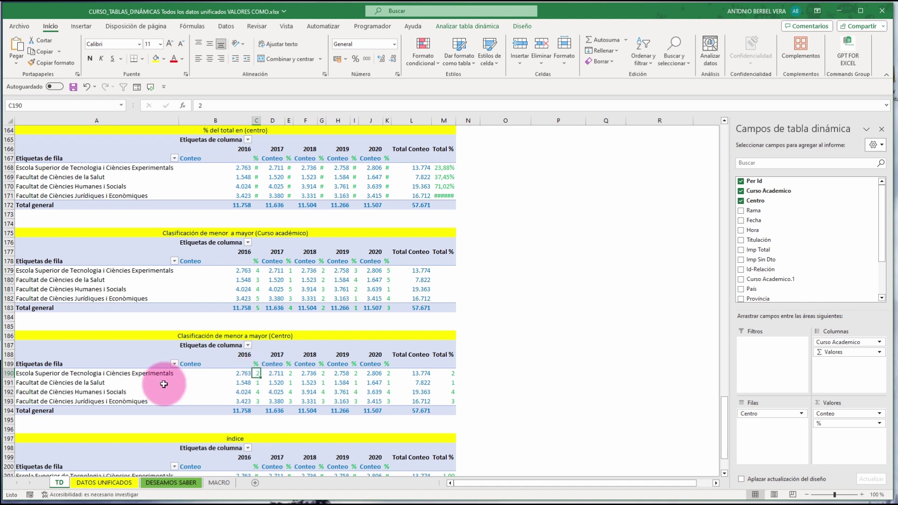
Examine the 2016 ranking of the centres in the Clasificación de menor a mayor (Centro) table.
left_click(248, 393)
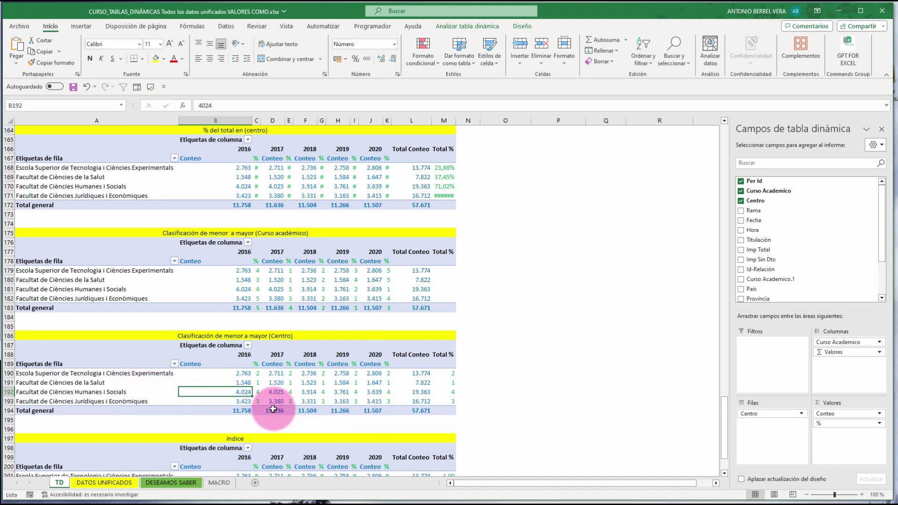
left_click(240, 402)
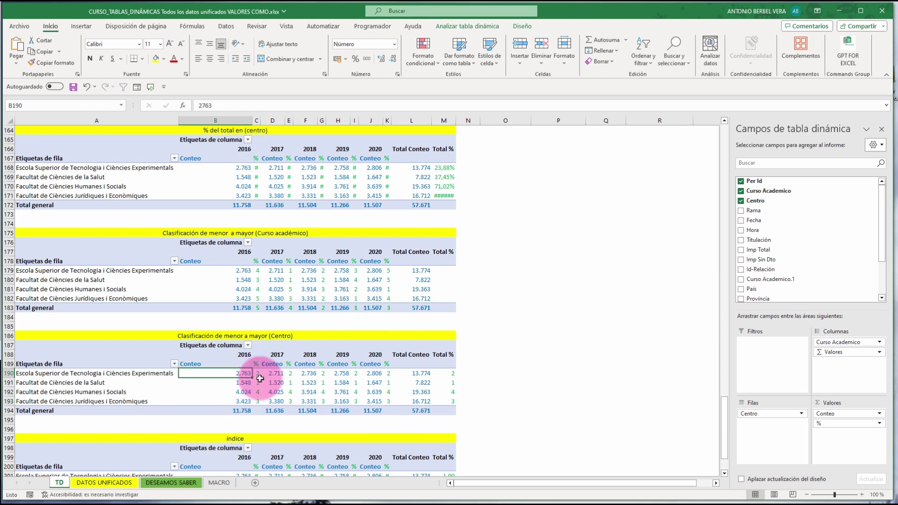
left_click(240, 383)
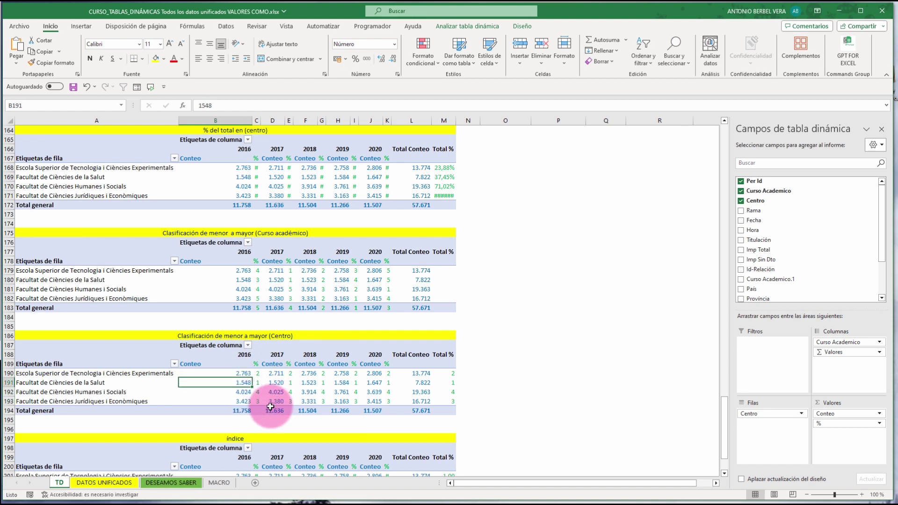
Widen column C enough to read the 2016 % values of the índice table.
scroll(707, 477, "down", 3)
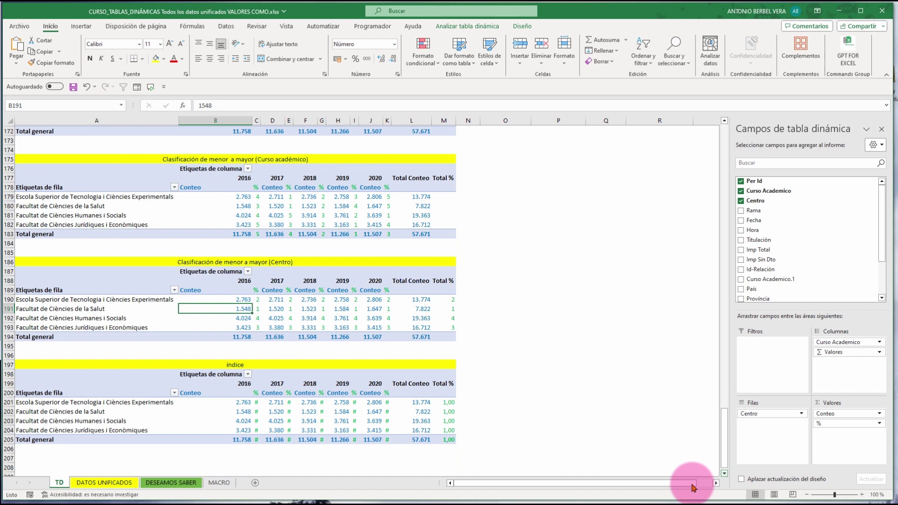
left_click(257, 402)
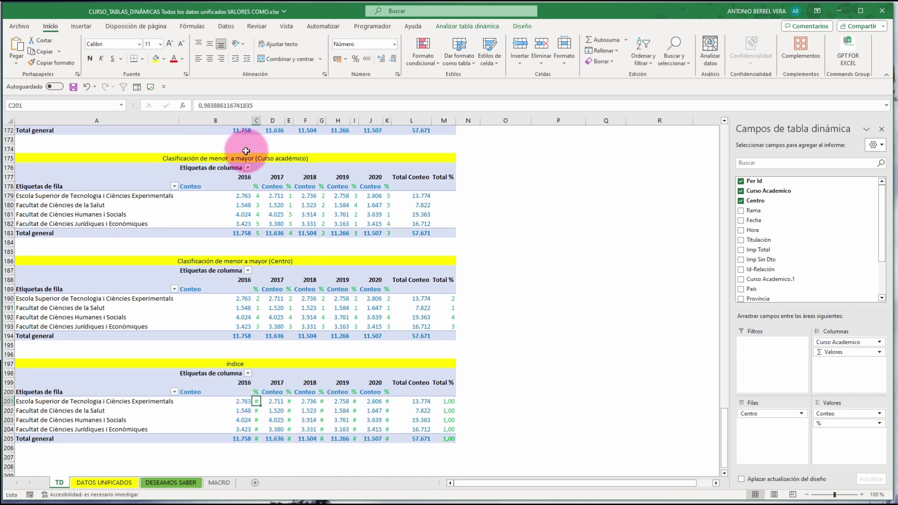
left_click(269, 120)
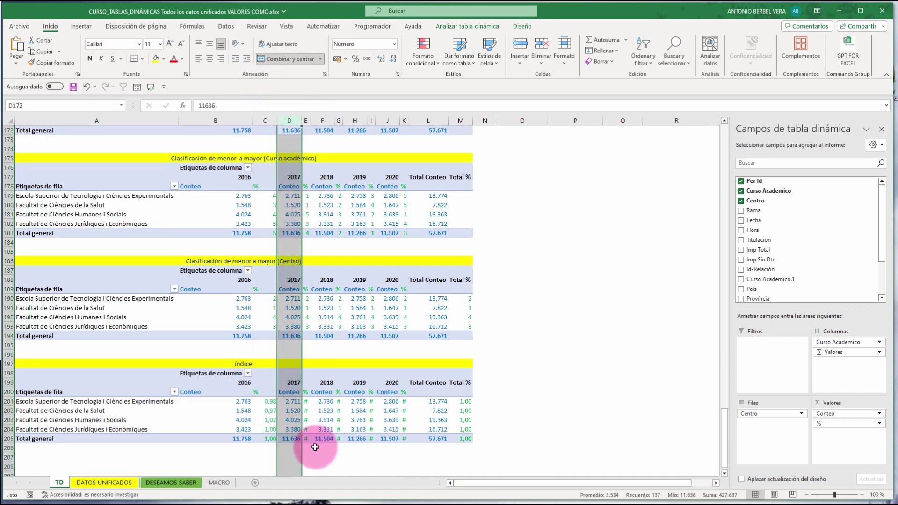
Check the show-values-as calculations offered for the % field of the índice table.
right_click(270, 401)
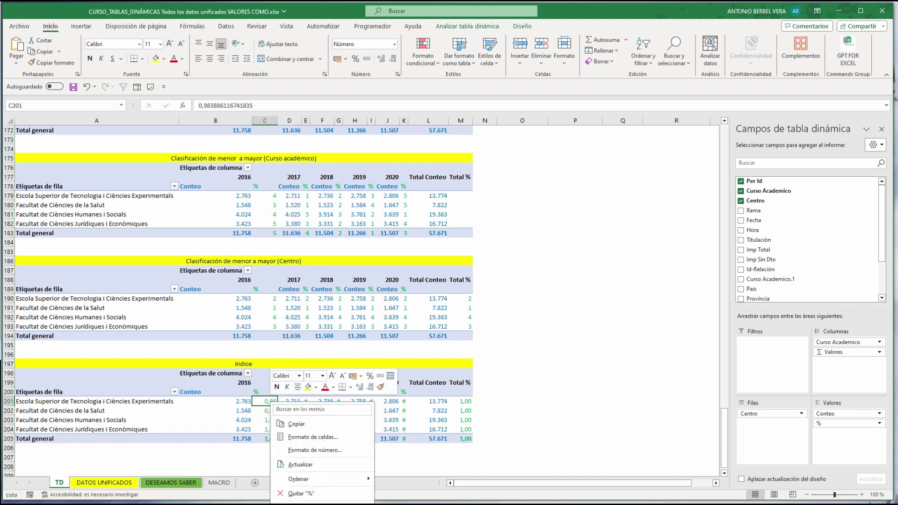
mouse_move(344, 503)
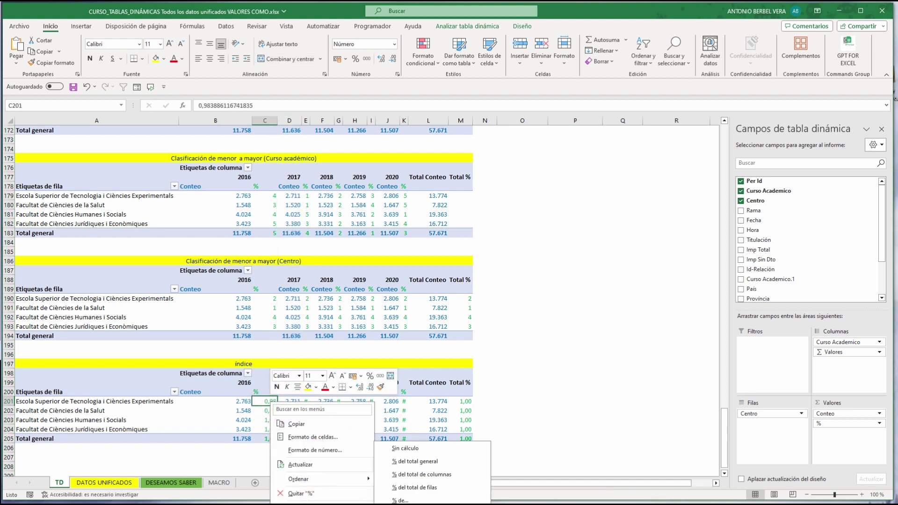
left_click(236, 465)
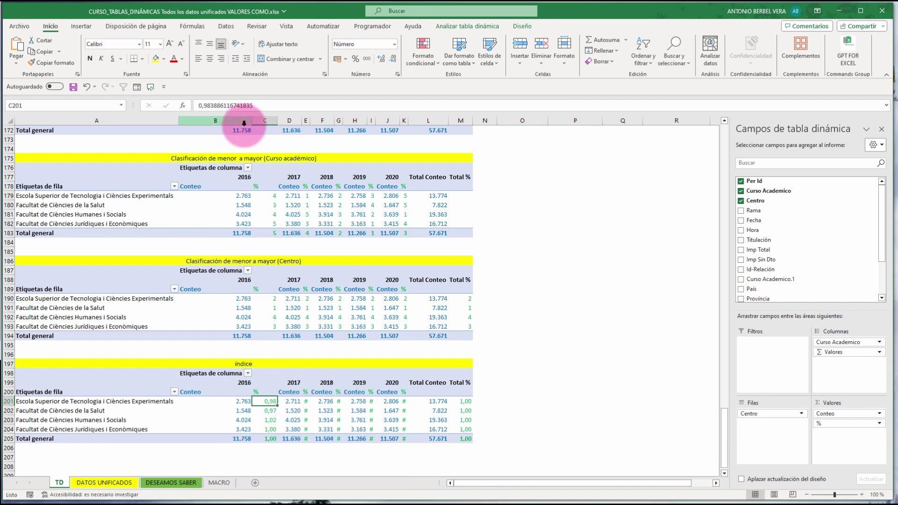
Widen columns C to M to one equal width and examine the índice values of each centre and academic year.
left_click_drag(267, 120, 463, 120)
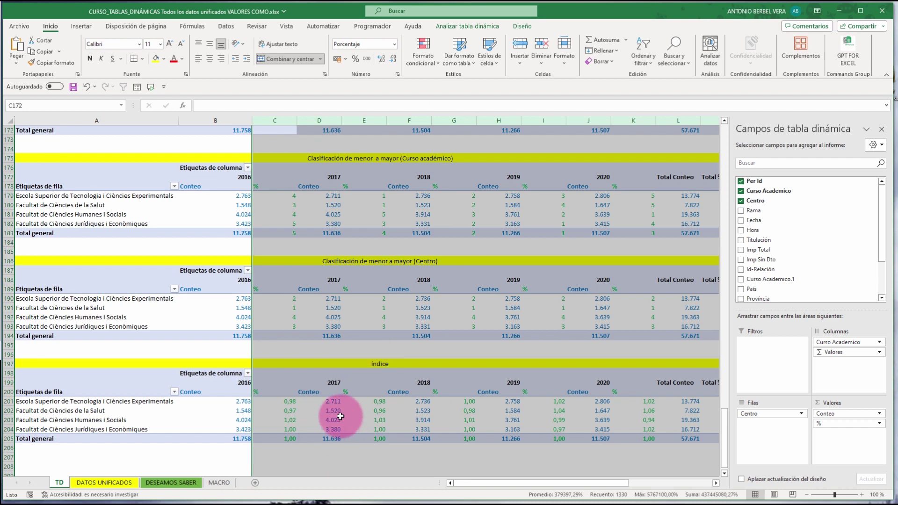
left_click(290, 401)
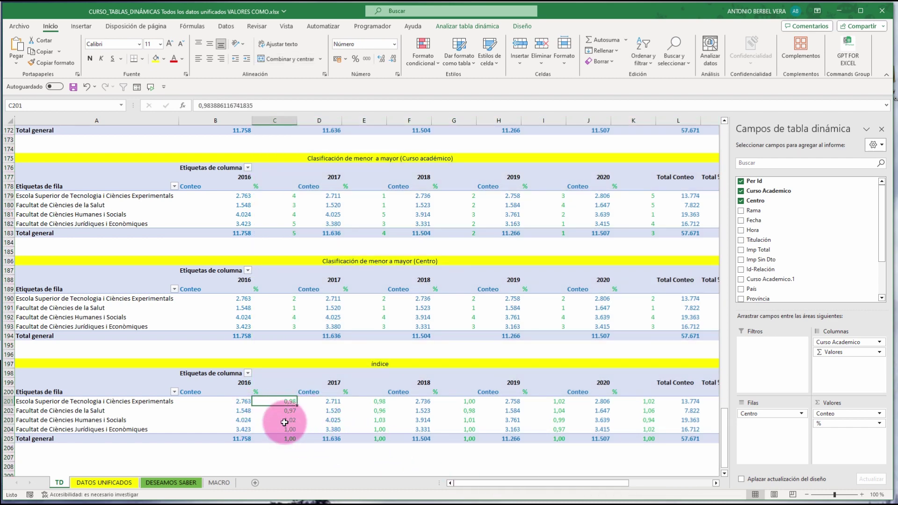
left_click(326, 430)
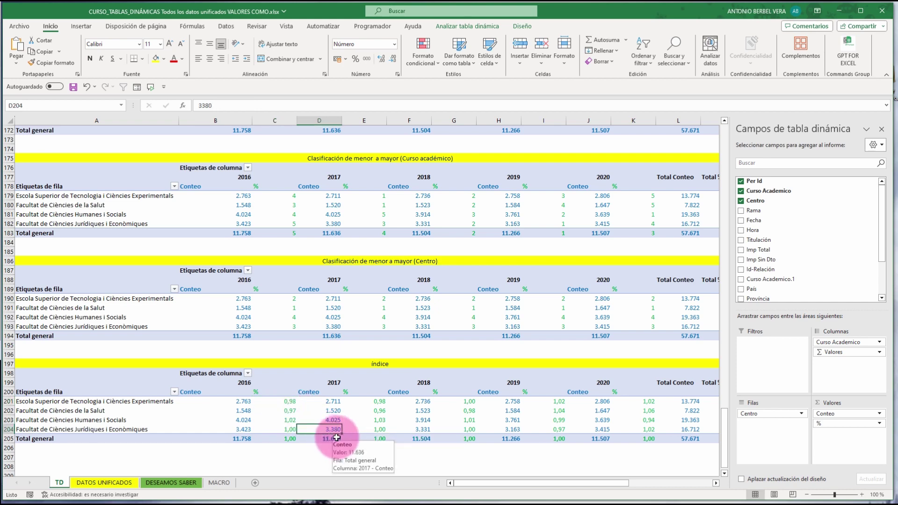
scroll(222, 411, "up", 1)
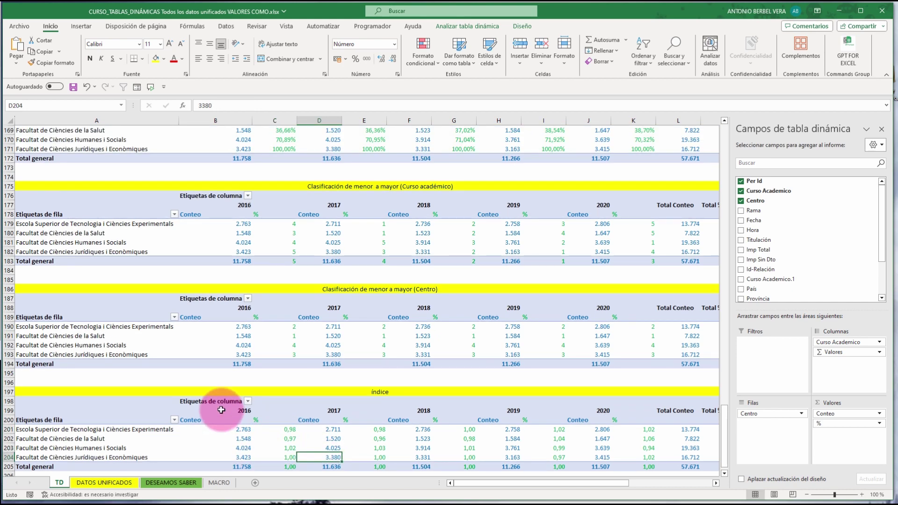